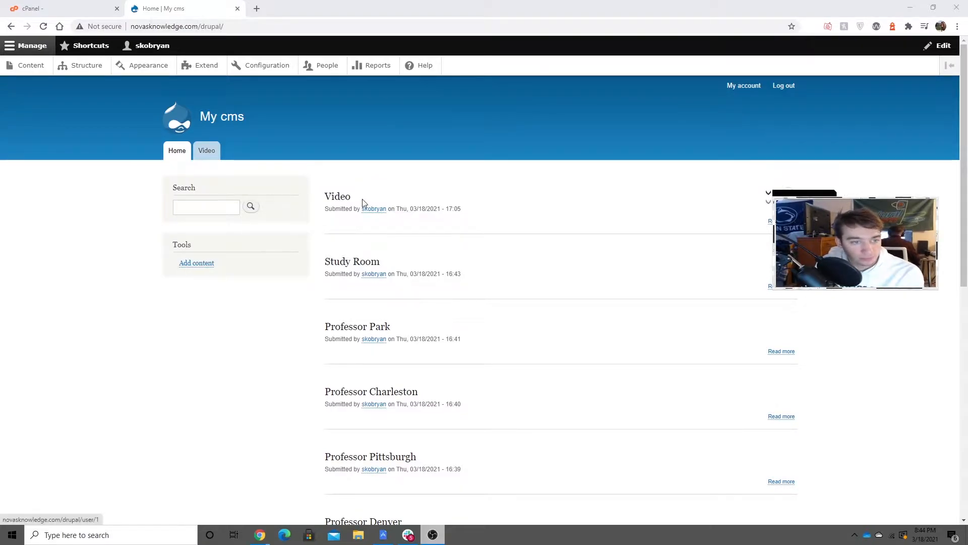
# - View the Study Room entry's details and return to the home page listing
pyautogui.click(366, 266)
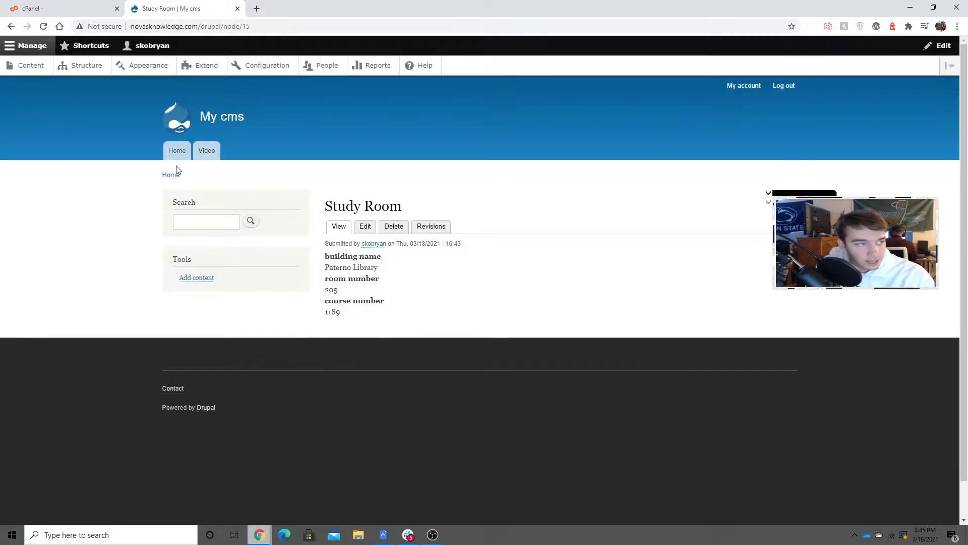
pyautogui.click(12, 28)
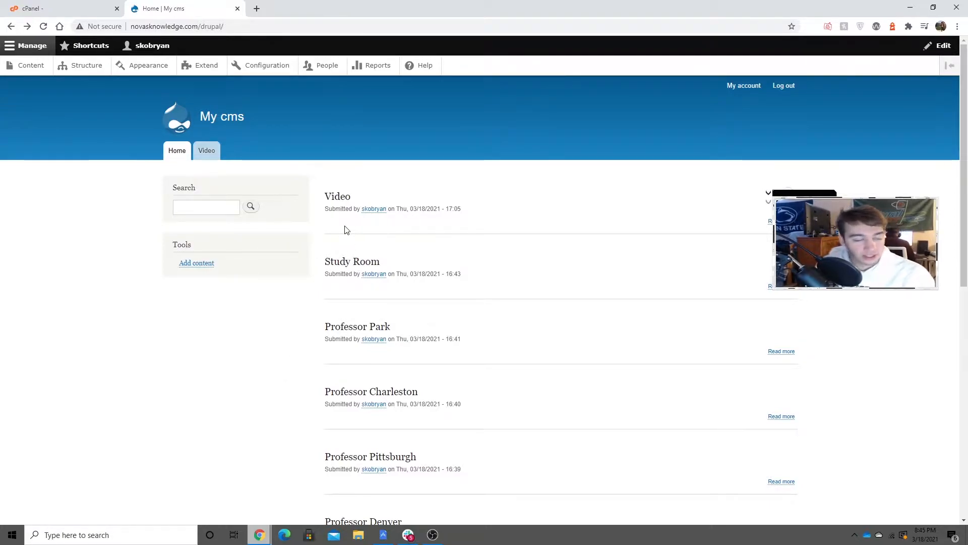
# - Find the IST 331 entry on the second page of the content listing and view its course details
pyautogui.scroll(-8, 346, 390)
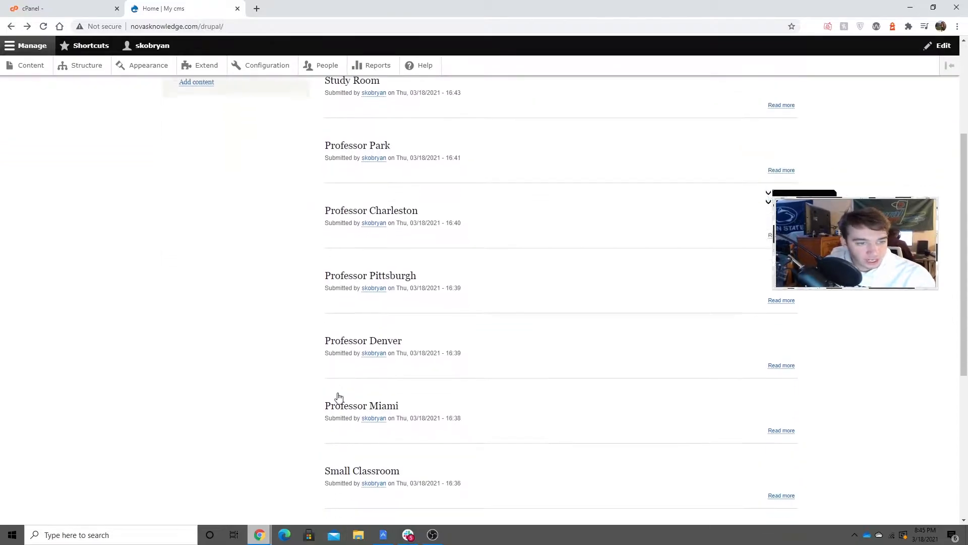
pyautogui.scroll(-1, 403, 411)
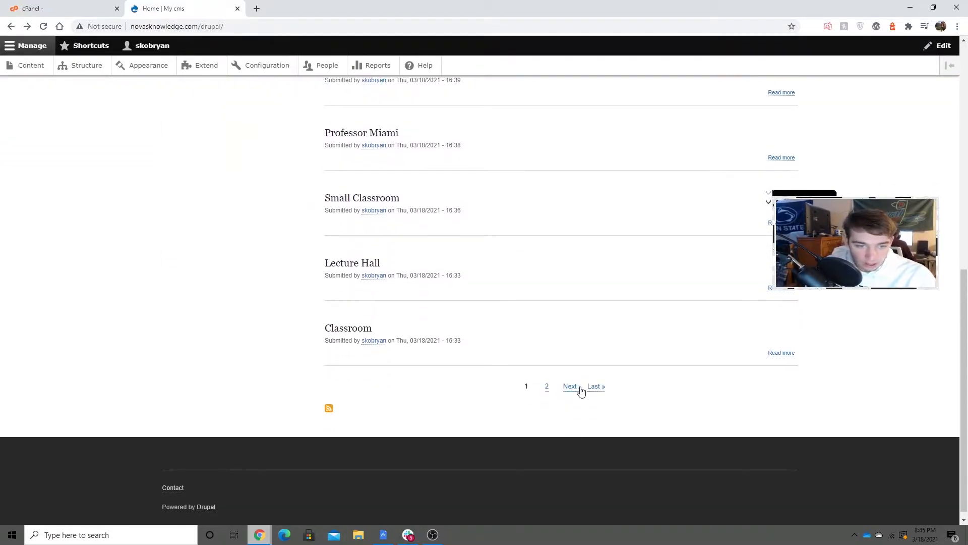
pyautogui.click(573, 393)
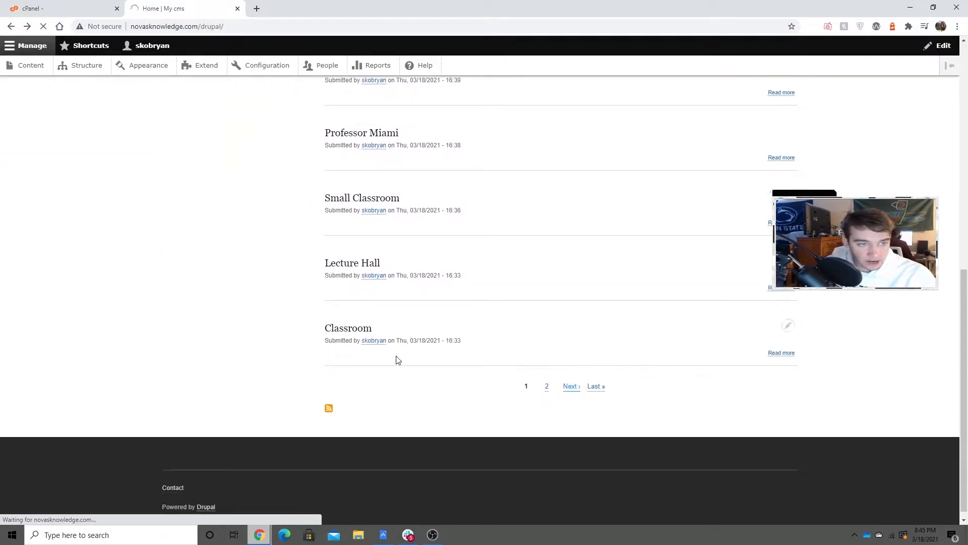
pyautogui.scroll(-1, 406, 376)
pyautogui.scroll(6, 559, 384)
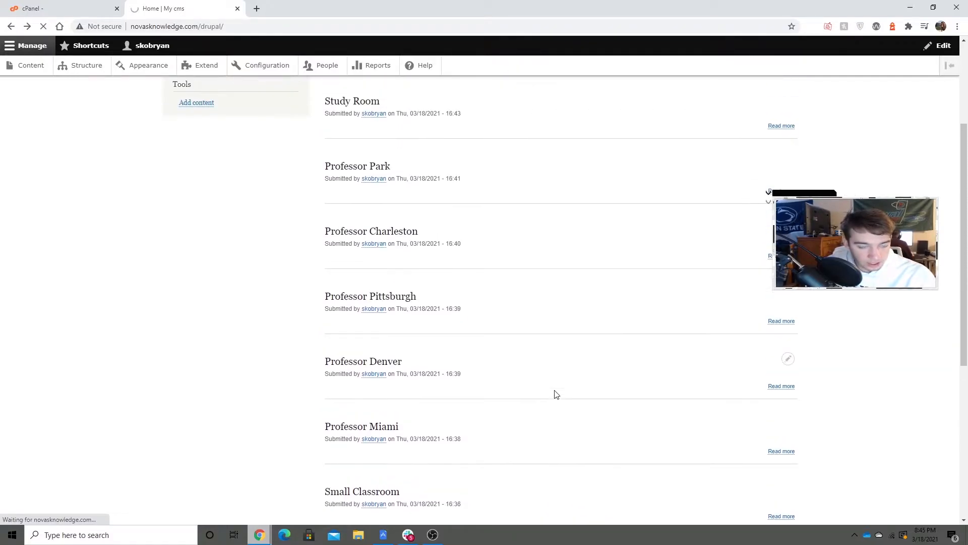
pyautogui.scroll(-6, 673, 412)
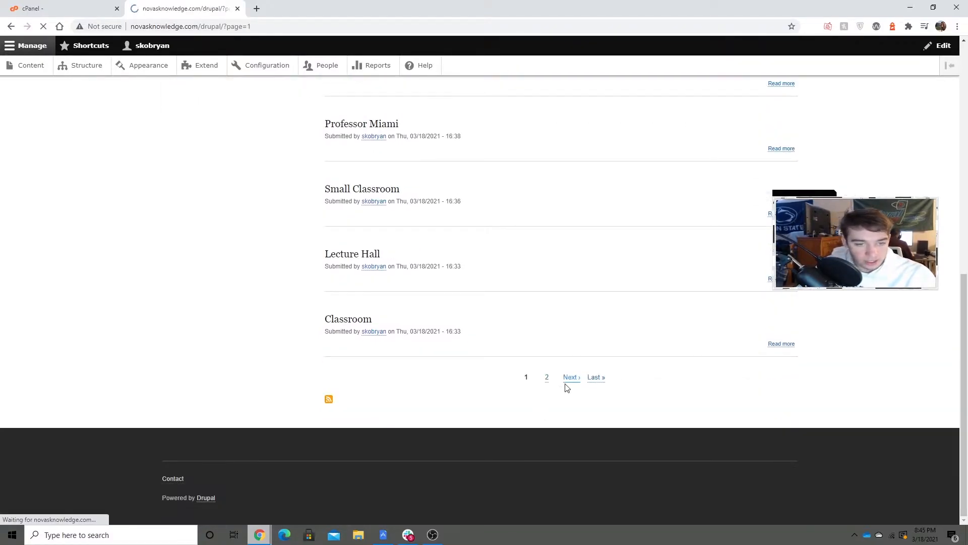
pyautogui.scroll(-2, 615, 392)
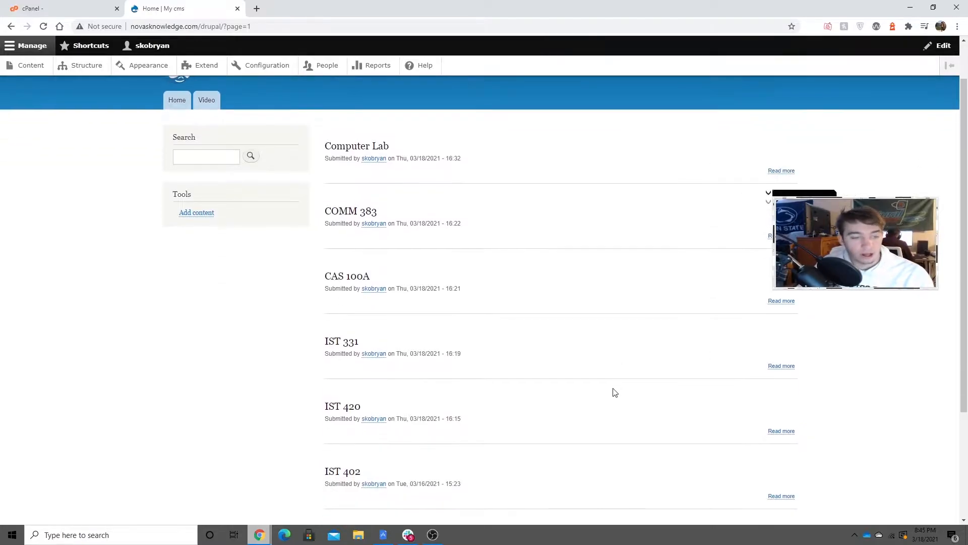
pyautogui.click(343, 296)
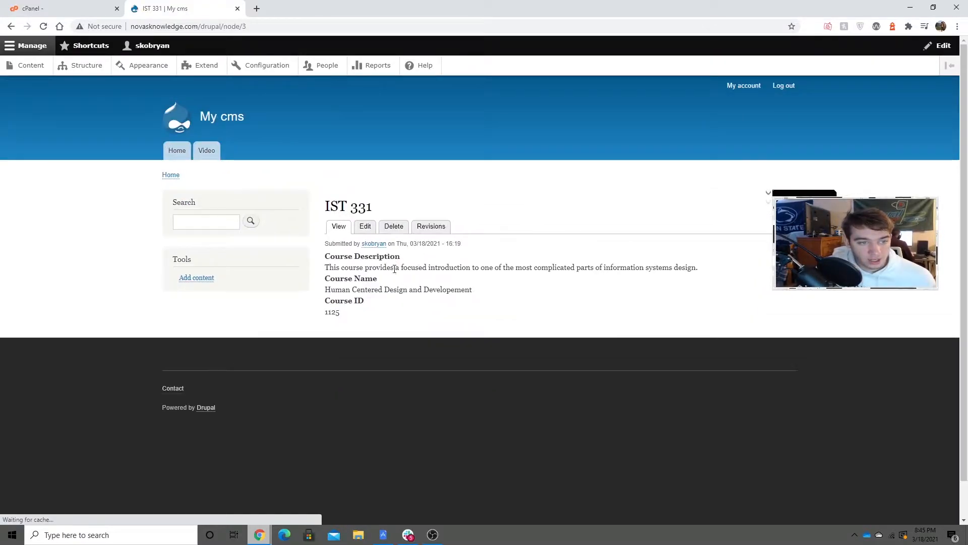
pyautogui.moveTo(372, 309); pyautogui.dragTo(458, 312)
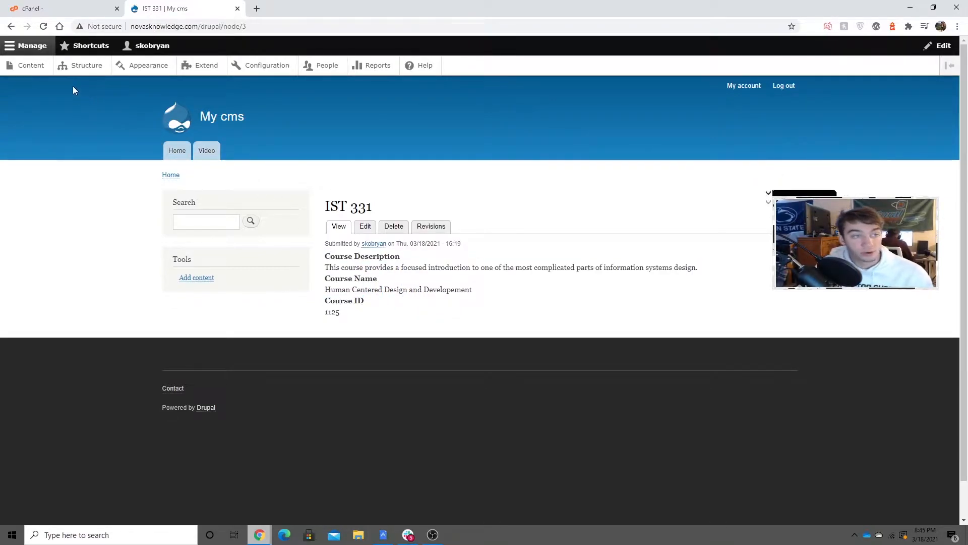
# - Open the field management page of the Course content type and examine its fields
pyautogui.click(84, 68)
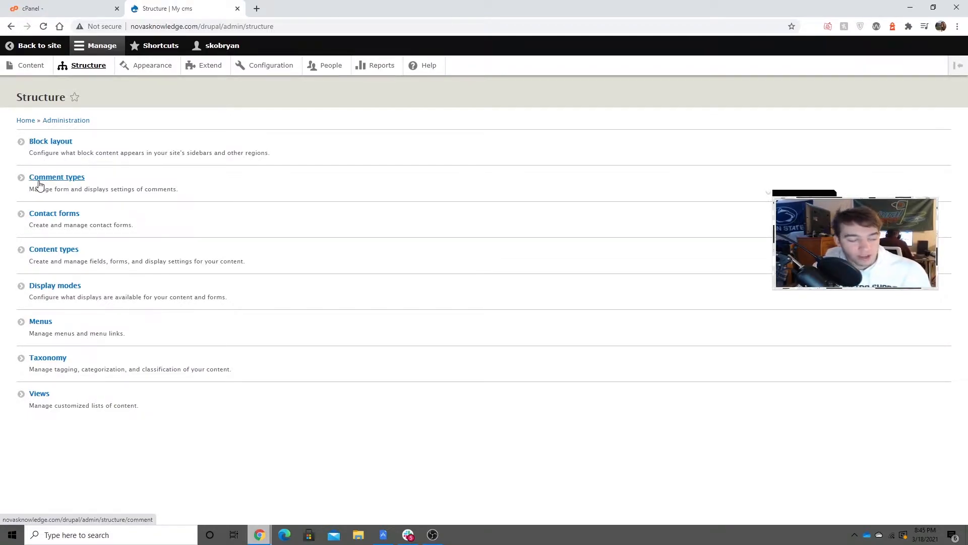
pyautogui.click(77, 251)
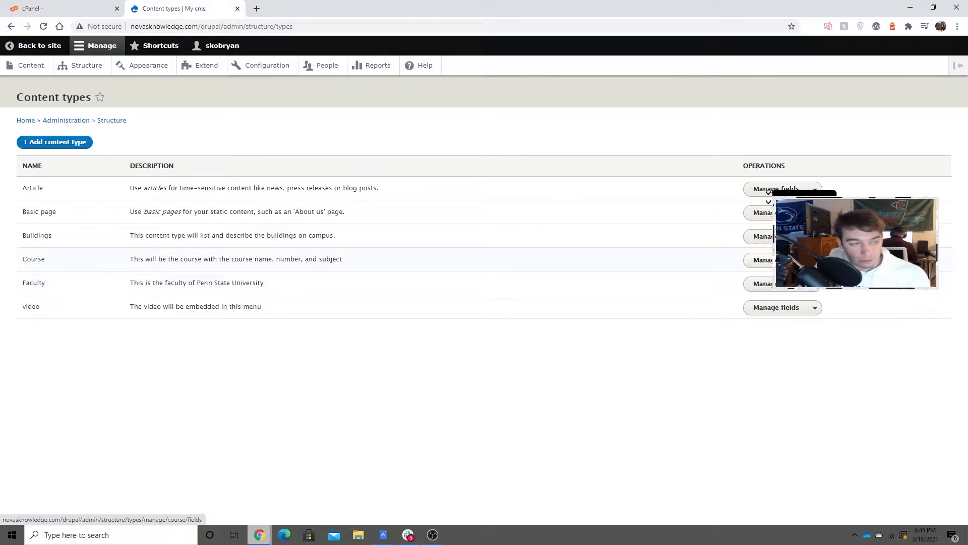
pyautogui.click(763, 260)
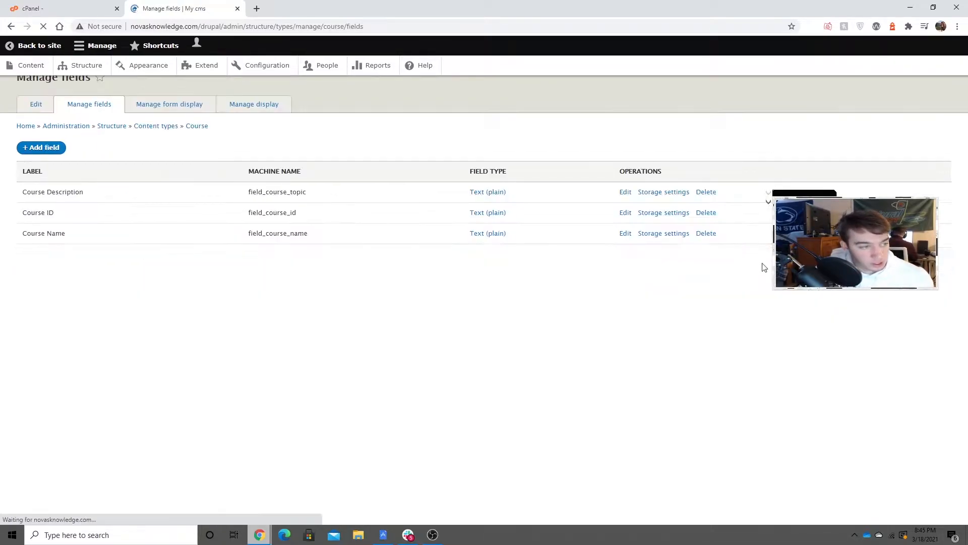
pyautogui.moveTo(68, 262)
pyautogui.mouseDown()
pyautogui.moveTo(18, 203)
pyautogui.moveTo(69, 277)
pyautogui.mouseUp()
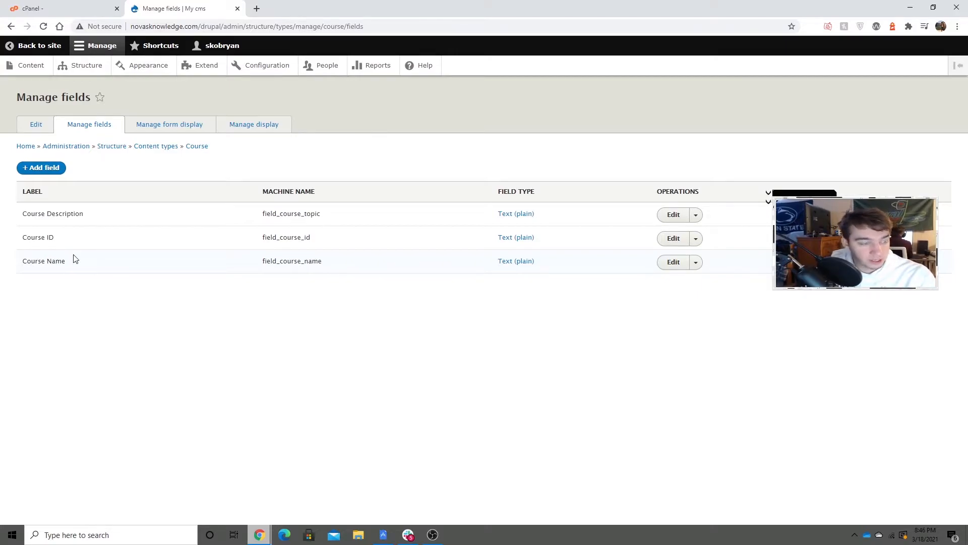
pyautogui.moveTo(70, 266)
pyautogui.mouseDown()
pyautogui.moveTo(75, 259)
pyautogui.moveTo(20, 237)
pyautogui.moveTo(17, 219)
pyautogui.moveTo(26, 255)
pyautogui.moveTo(50, 272)
pyautogui.moveTo(87, 273)
pyautogui.mouseUp()
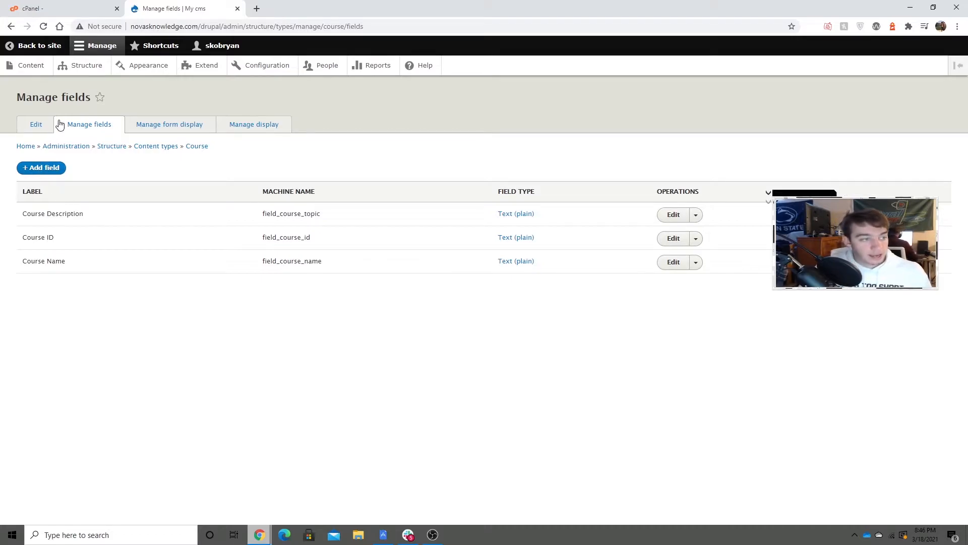
# - Return to the content types list and start a new content type named "transportation"
pyautogui.click(11, 26)
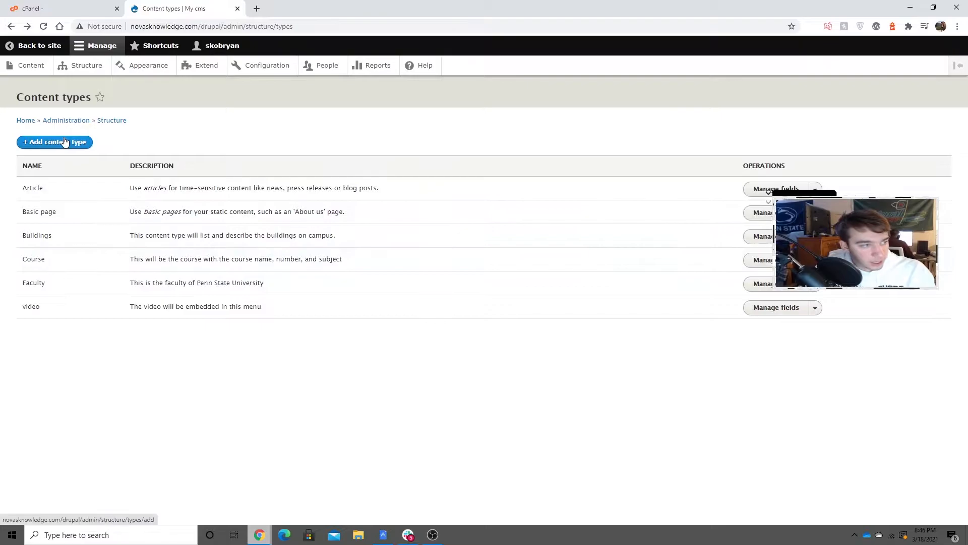
pyautogui.click(64, 143)
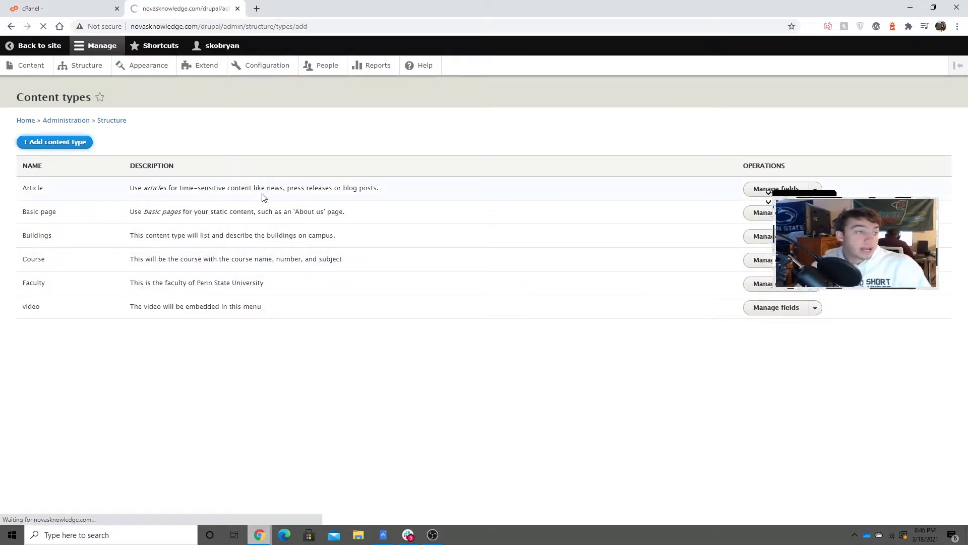
pyautogui.click(80, 161)
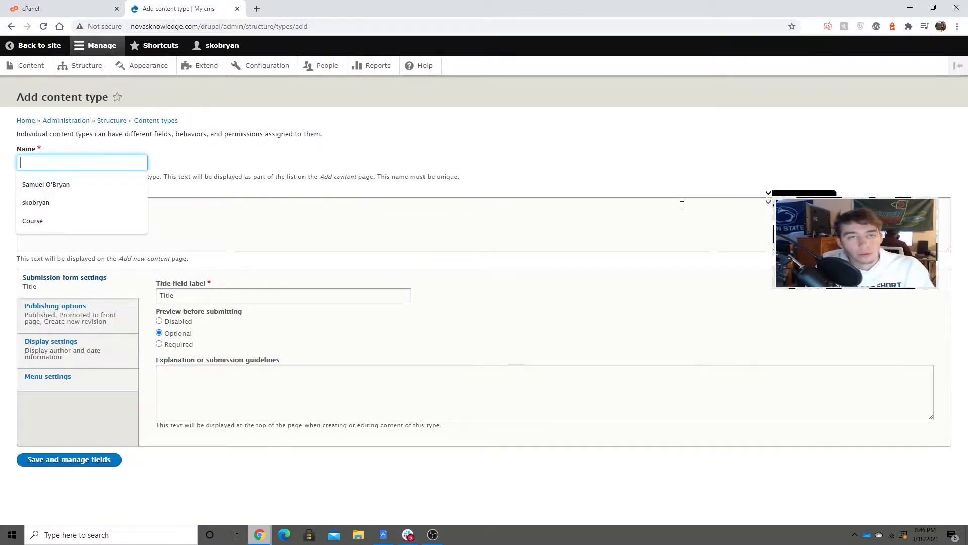
pyautogui.write('transportation')
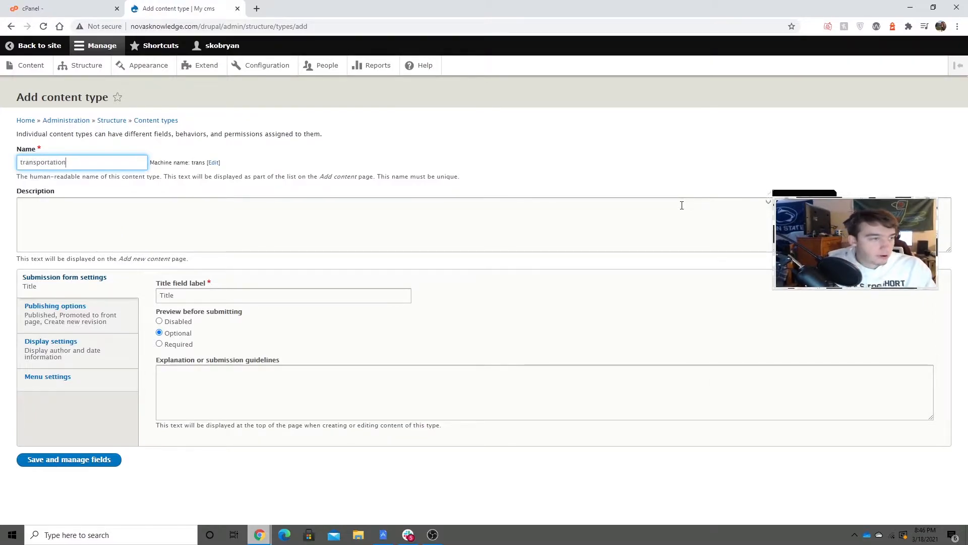
# - Enter the description "This content type includes details on how to travel on campus." for the new content type
pyautogui.click(173, 212)
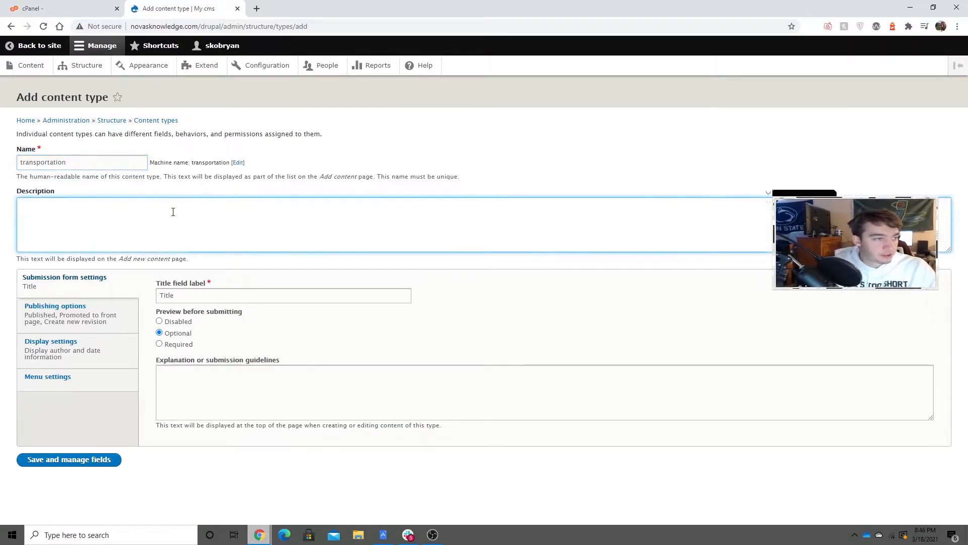
pyautogui.write('This conetent type')
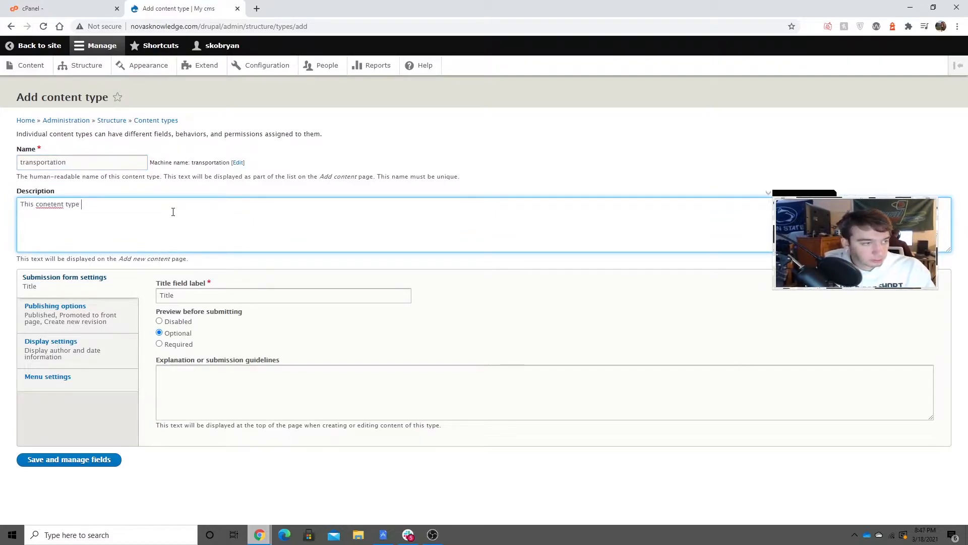
pyautogui.press('BackSpace')
pyautogui.press('BackSpace')
pyautogui.press('BackSpace')
pyautogui.press('BackSpace')
pyautogui.press('BackSpace')
pyautogui.press('BackSpace')
pyautogui.press('BackSpace')
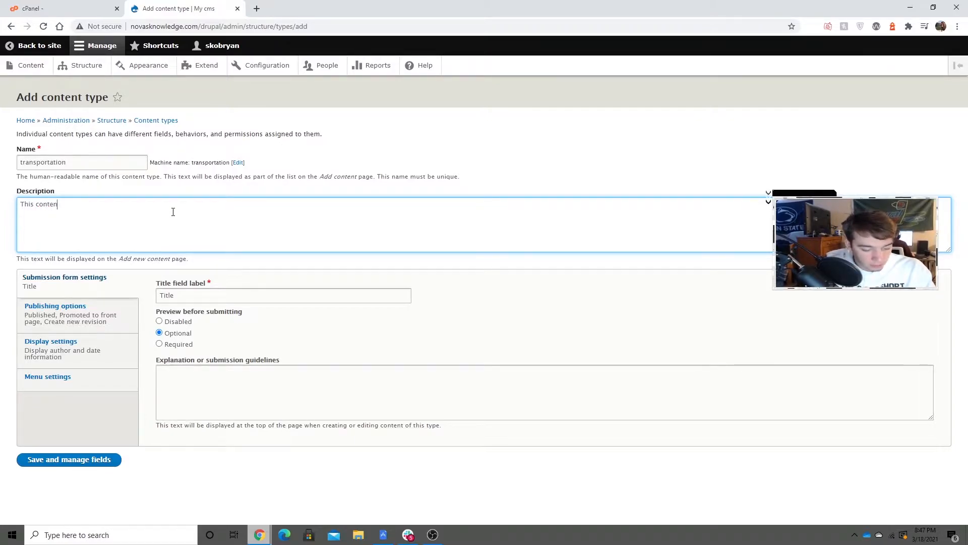
pyautogui.write('ype ')
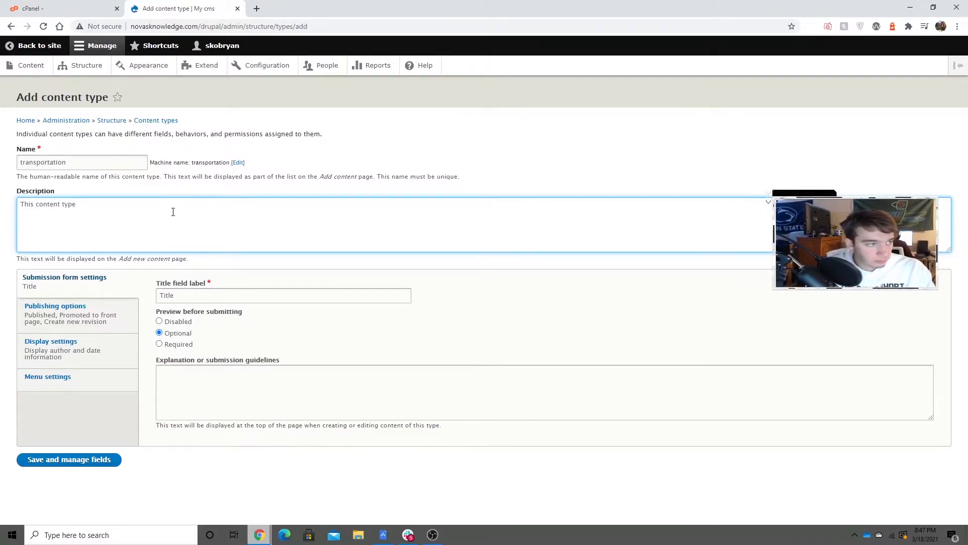
pyautogui.write('includes details on')
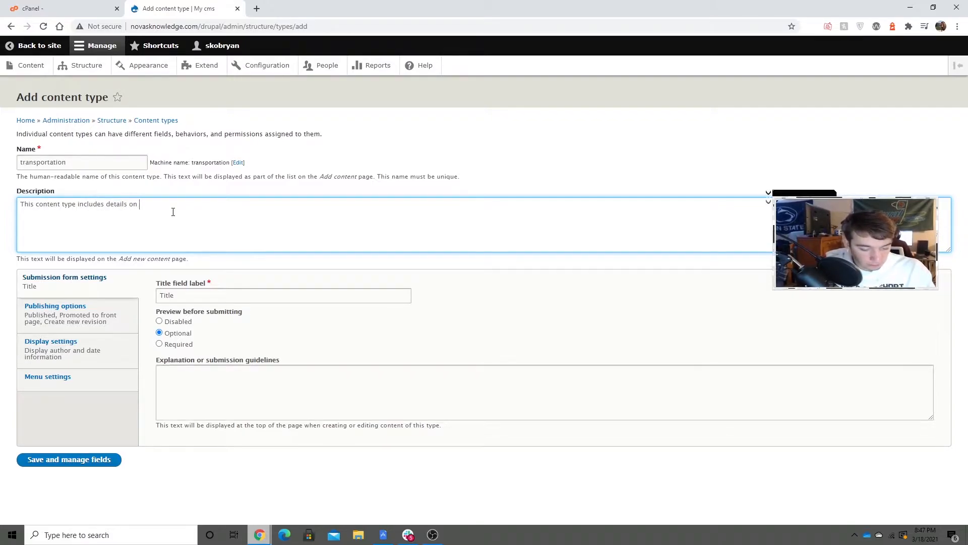
pyautogui.write(' how to trave')
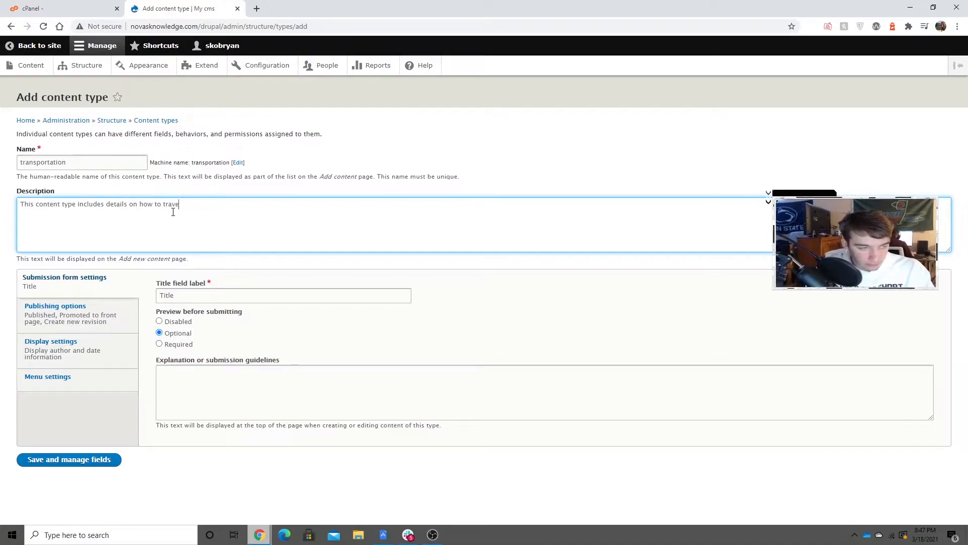
pyautogui.write('l on campus.')
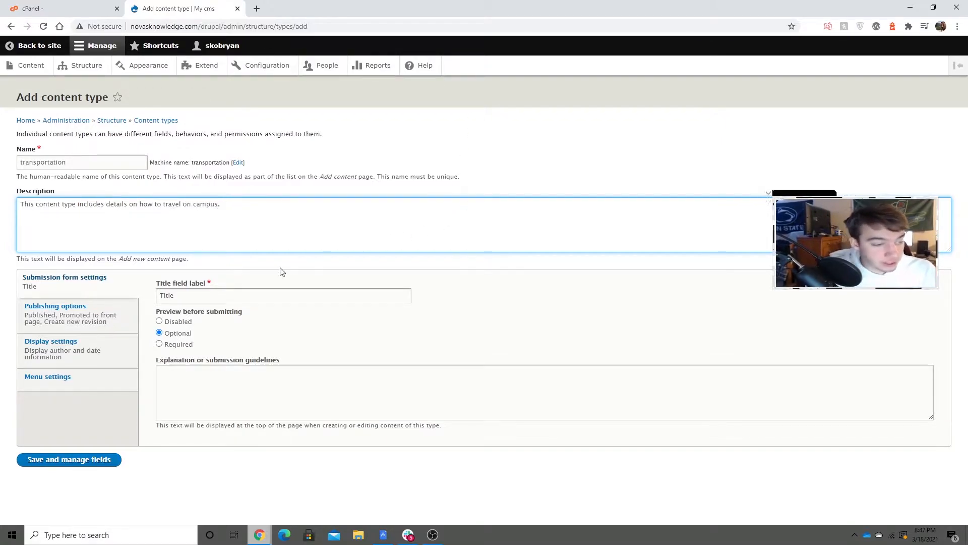
# - Set the title field label to "transportation" and save the content type, continuing to its field management
pyautogui.moveTo(175, 296); pyautogui.dragTo(170, 296)
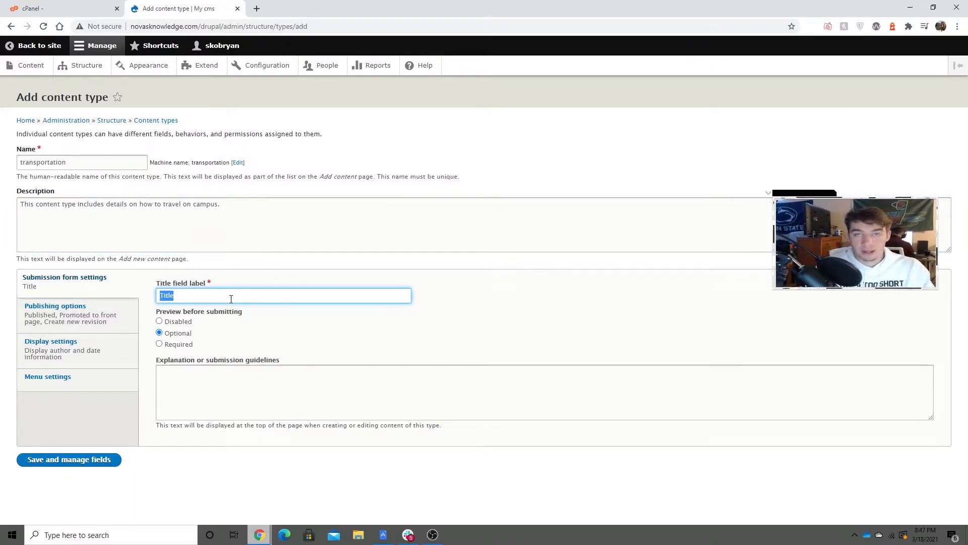
pyautogui.write('trans')
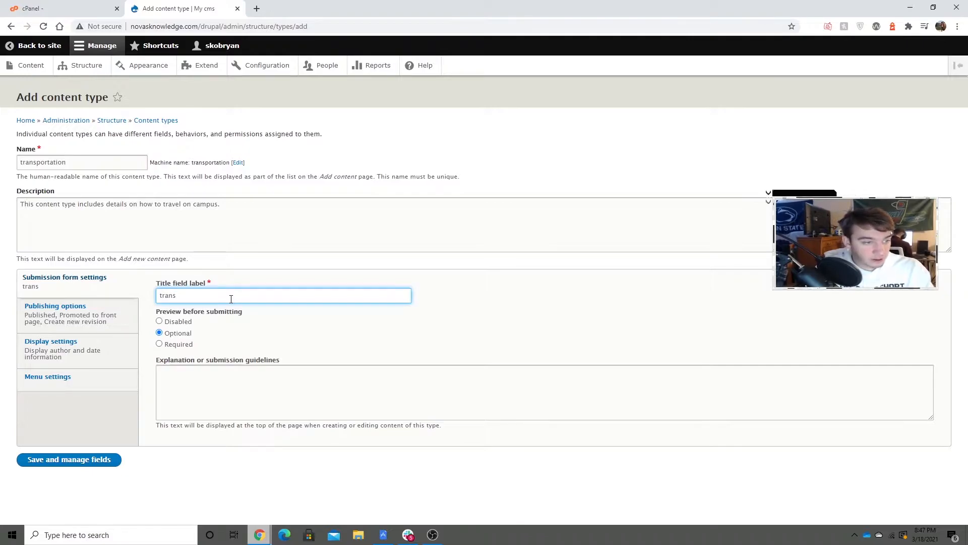
pyautogui.write('potation')
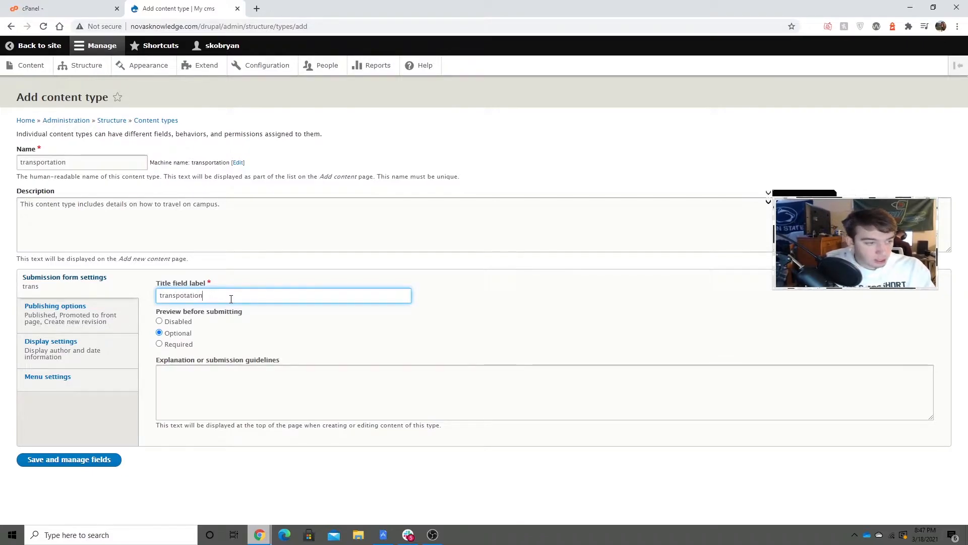
pyautogui.rightClick(183, 299)
pyautogui.click(196, 309)
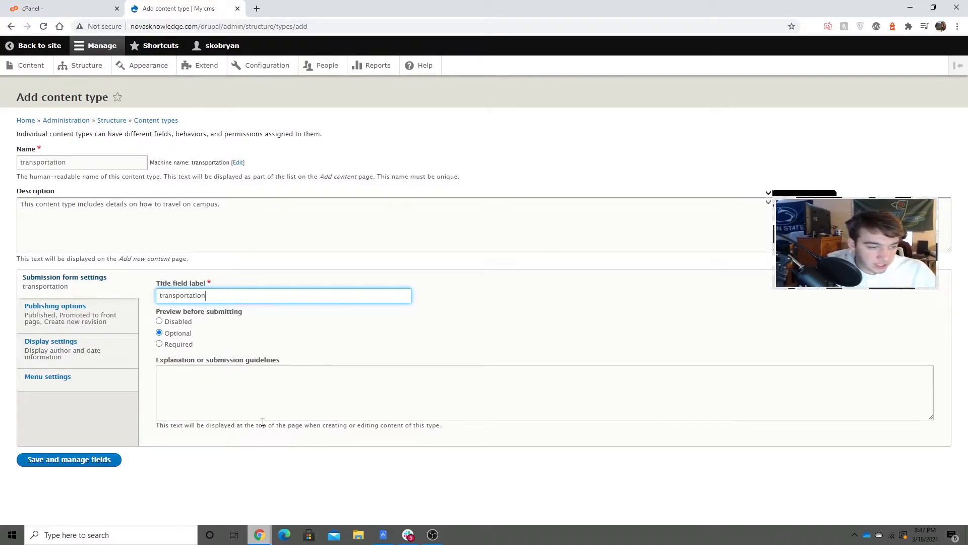
pyautogui.click(116, 459)
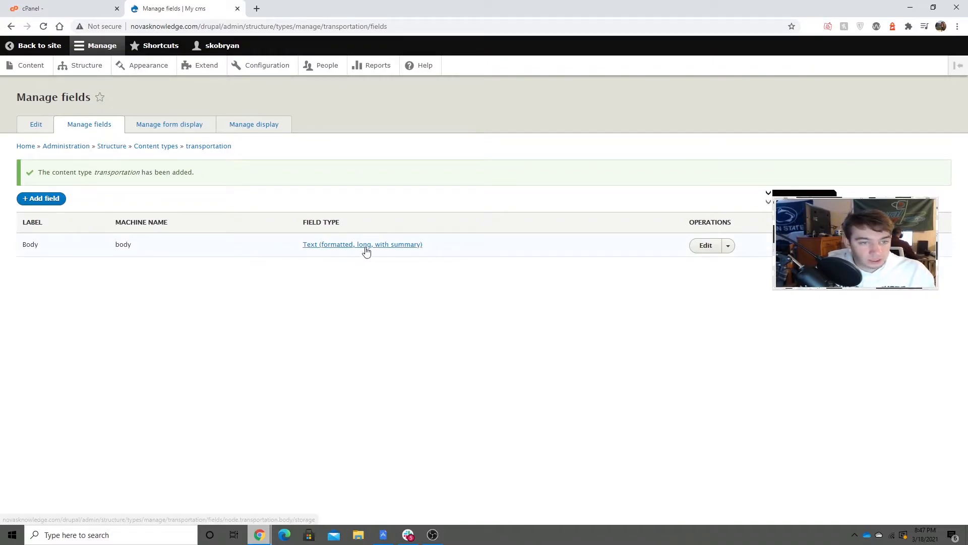
# - Add a new plain text field labelled "bus" to the transportation content type and continue to its field settings
pyautogui.click(56, 197)
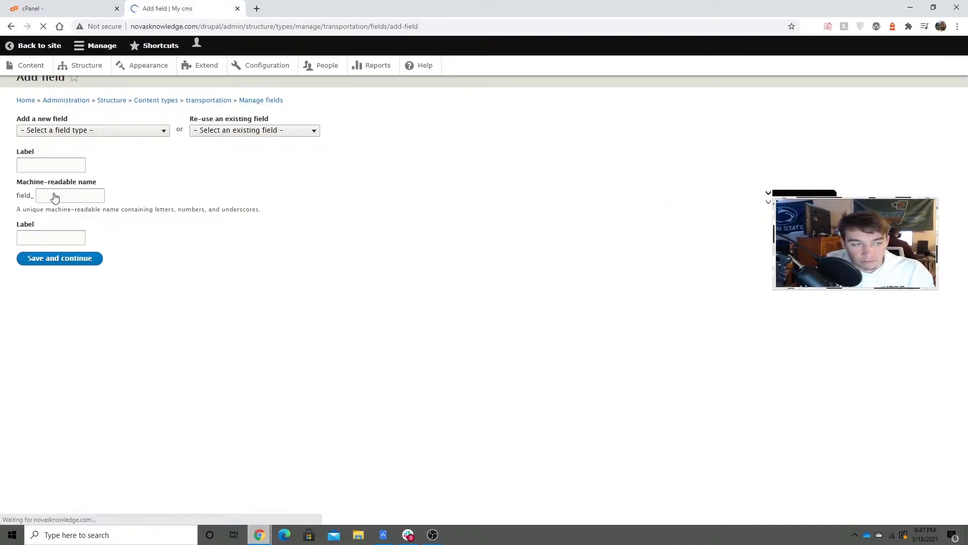
pyautogui.click(97, 152)
pyautogui.scroll(-3, 115, 210)
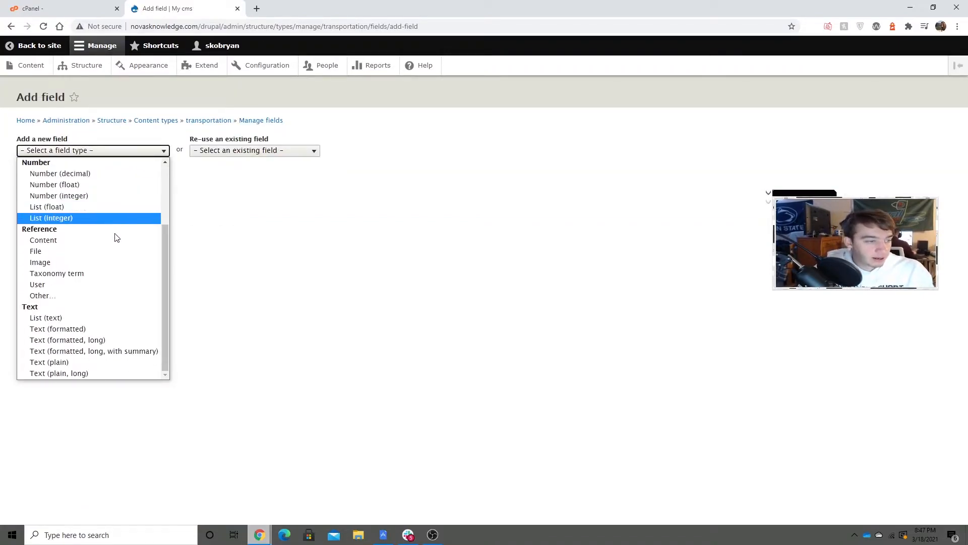
pyautogui.click(83, 362)
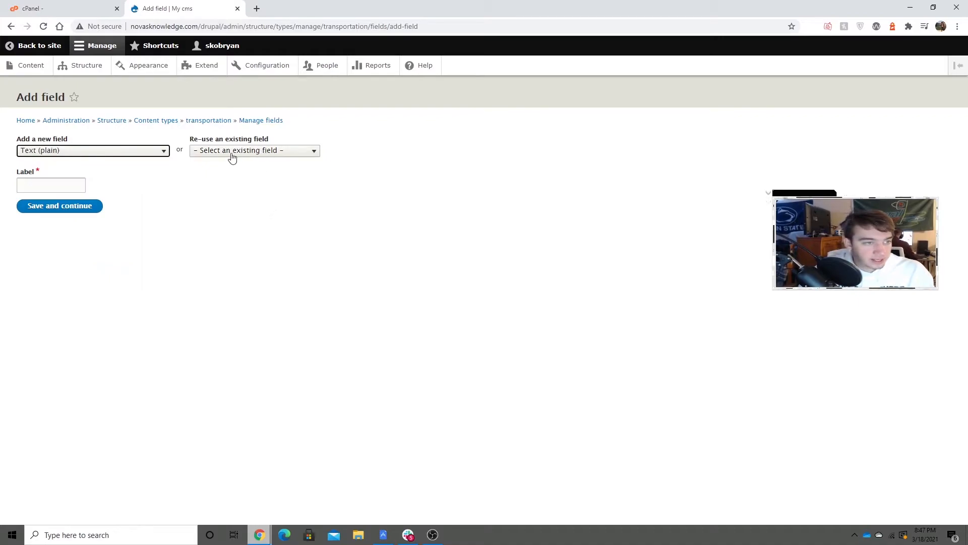
pyautogui.click(66, 186)
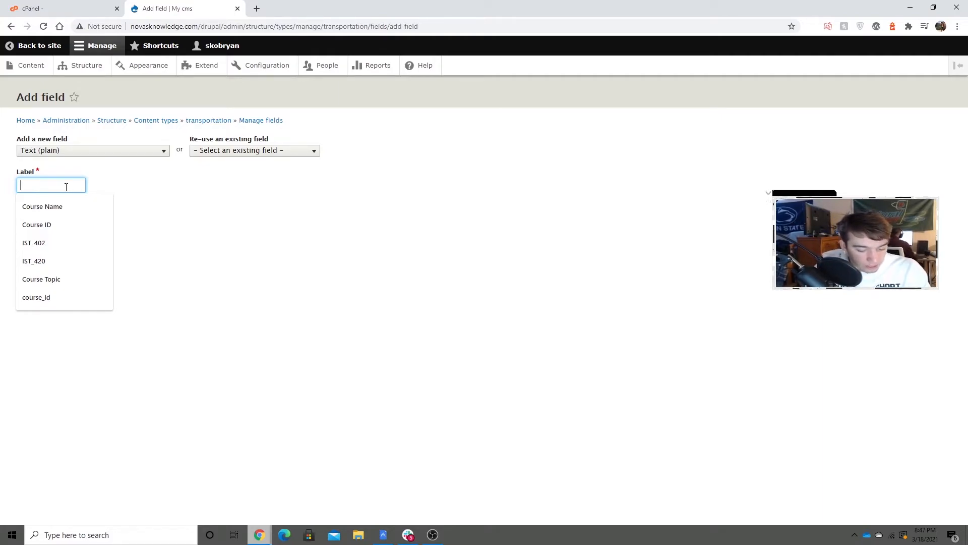
pyautogui.write('bus')
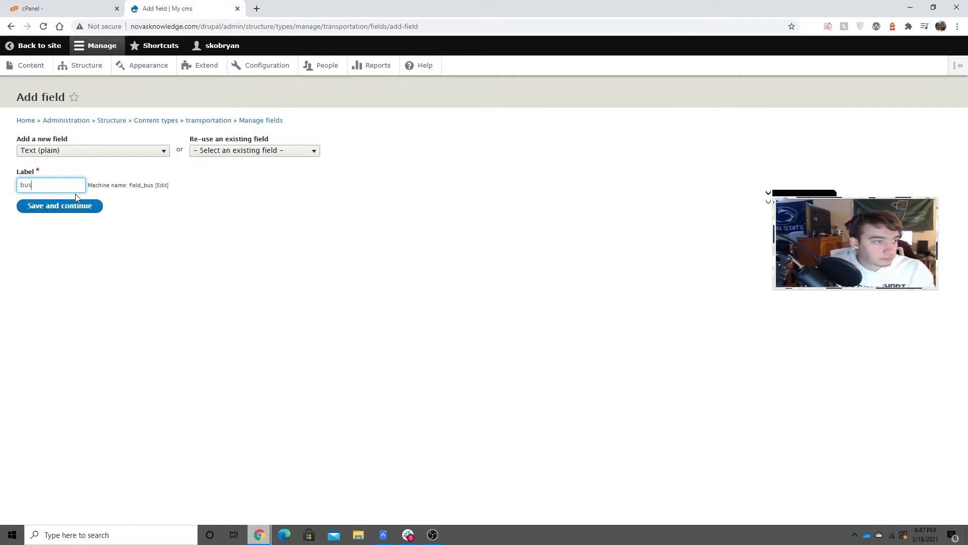
pyautogui.click(81, 208)
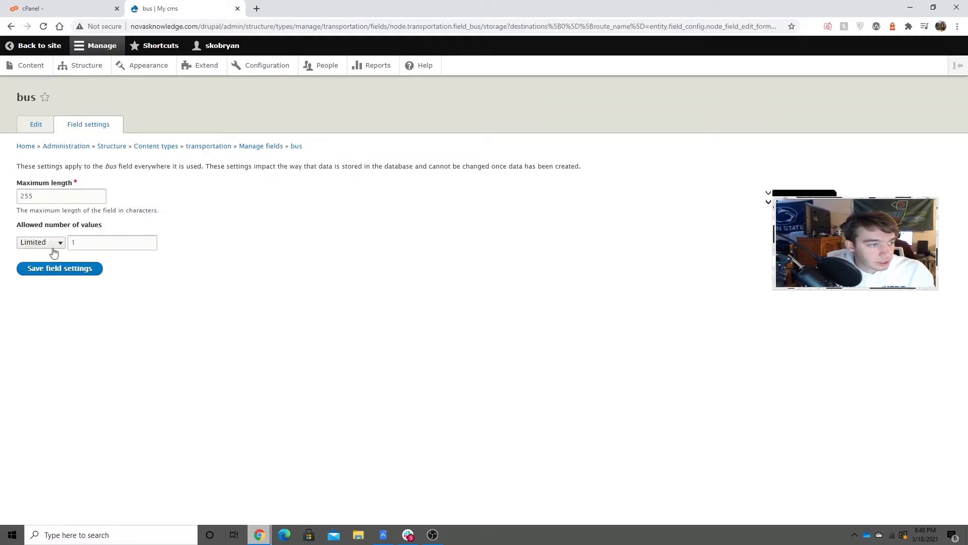
# - Allow unlimited values for the bus field, make it required, and save its settings
pyautogui.click(51, 244)
pyautogui.click(45, 263)
pyautogui.click(63, 268)
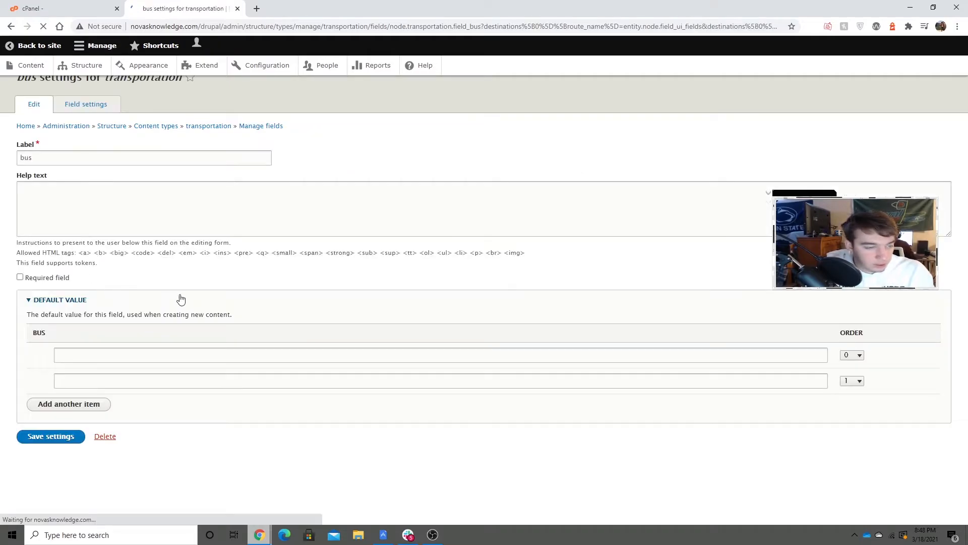
pyautogui.click(74, 495)
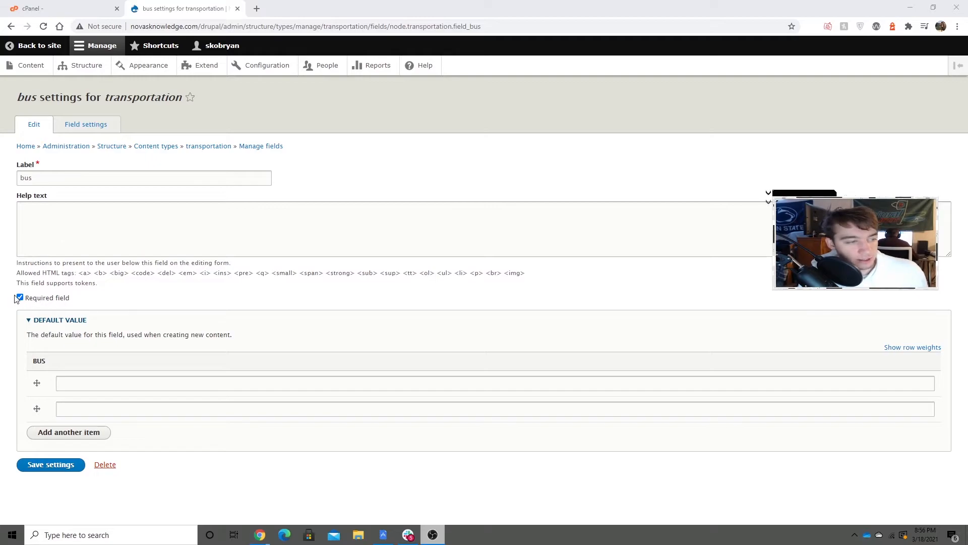
pyautogui.click(52, 466)
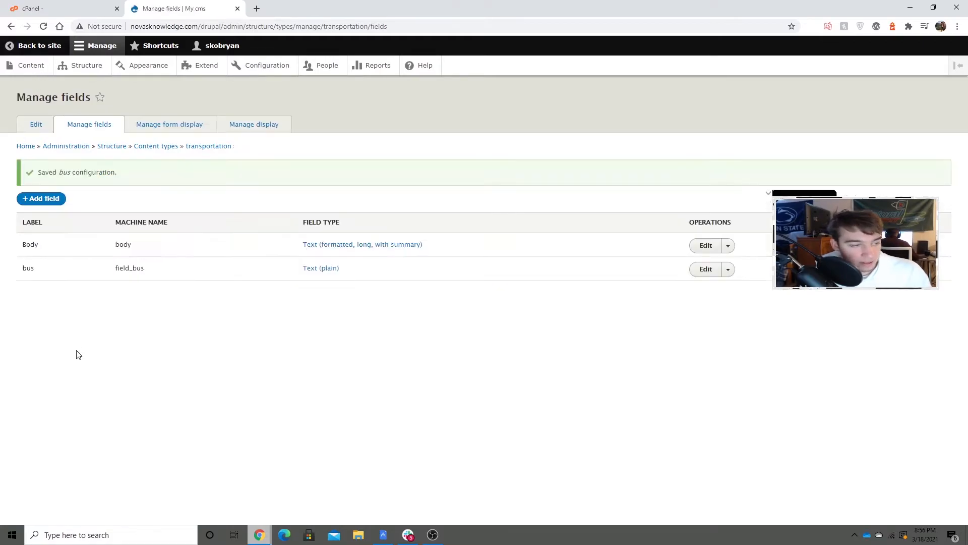
# - Start another plain text field labelled "bus ID" for the transportation content type and submit it
pyautogui.click(51, 200)
pyautogui.click(86, 150)
pyautogui.scroll(-2, 103, 282)
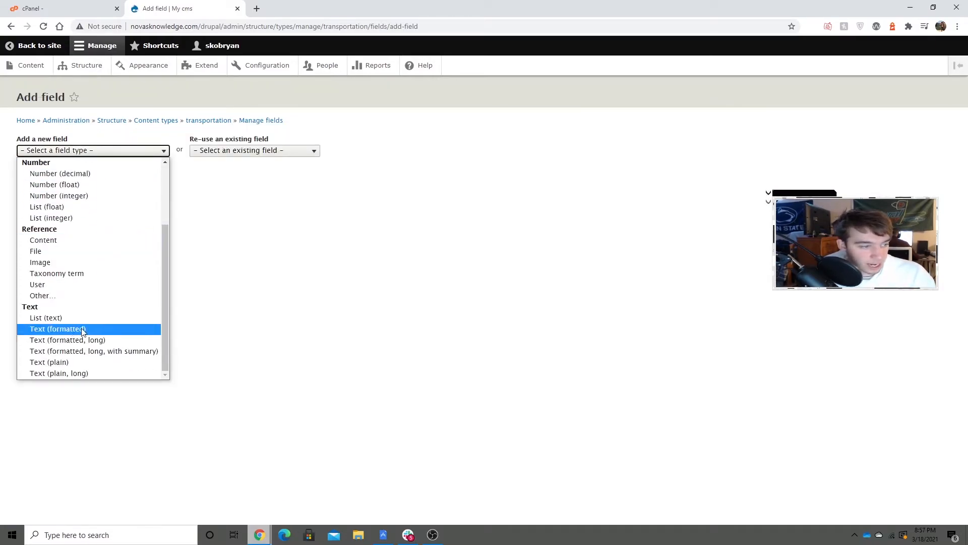
pyautogui.click(70, 361)
pyautogui.click(58, 182)
pyautogui.write('bus ID')
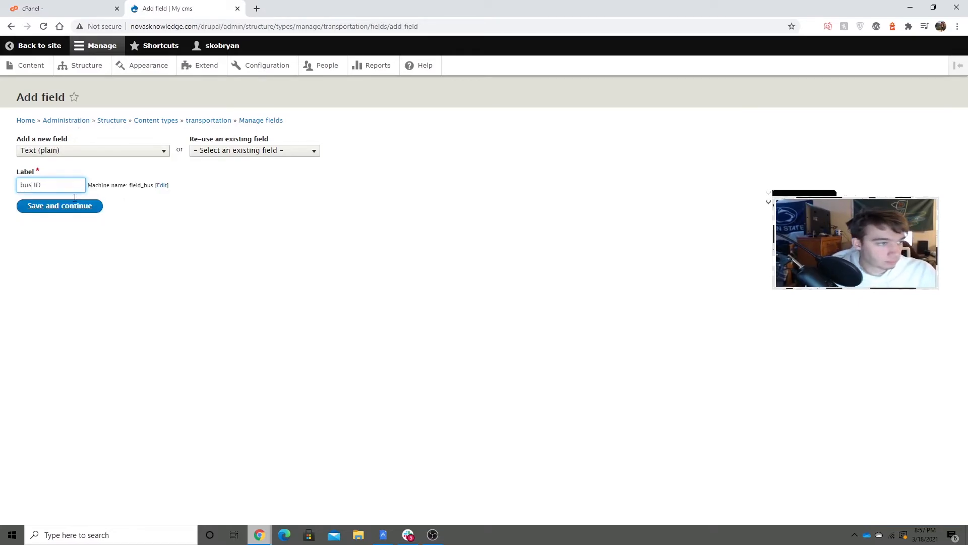
pyautogui.click(71, 210)
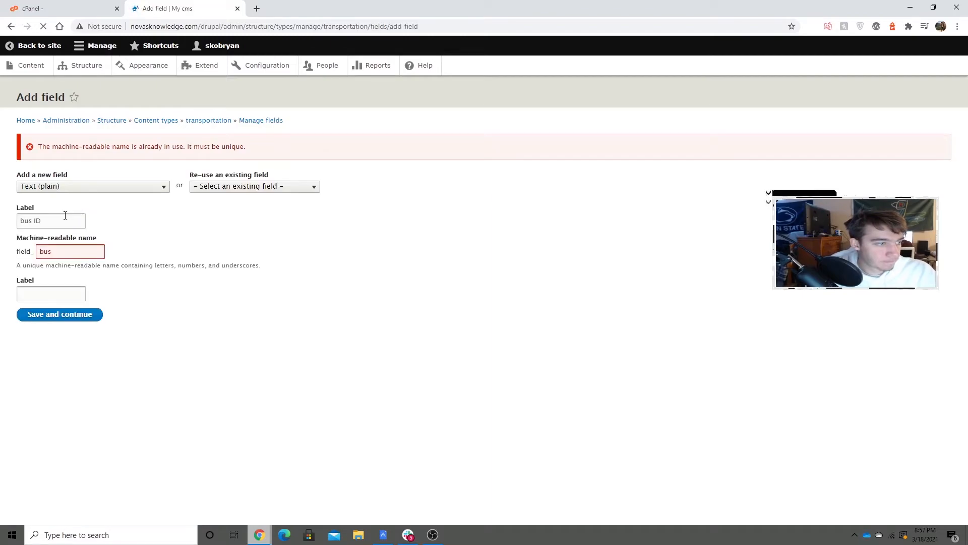
# - Set the machine-readable name of the bus ID field to "bus_id" and continue to its field settings
pyautogui.click(74, 252)
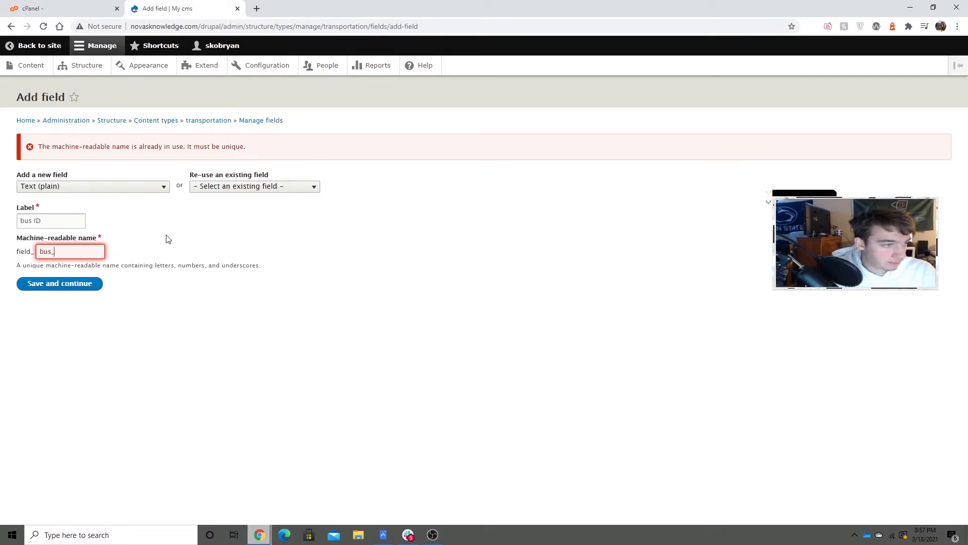
pyautogui.click(40, 290)
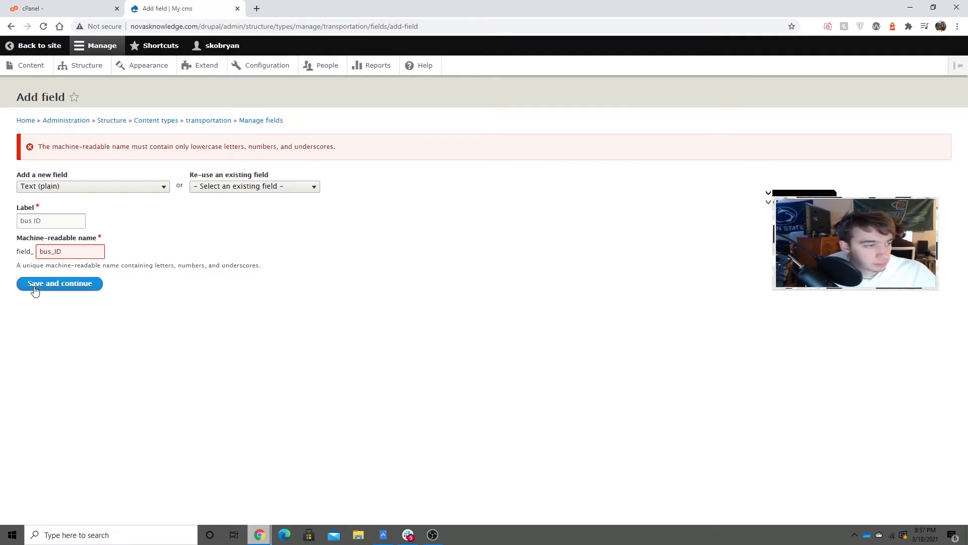
pyautogui.click(67, 253)
pyautogui.press('BackSpace')
pyautogui.write('id')
pyautogui.click(30, 284)
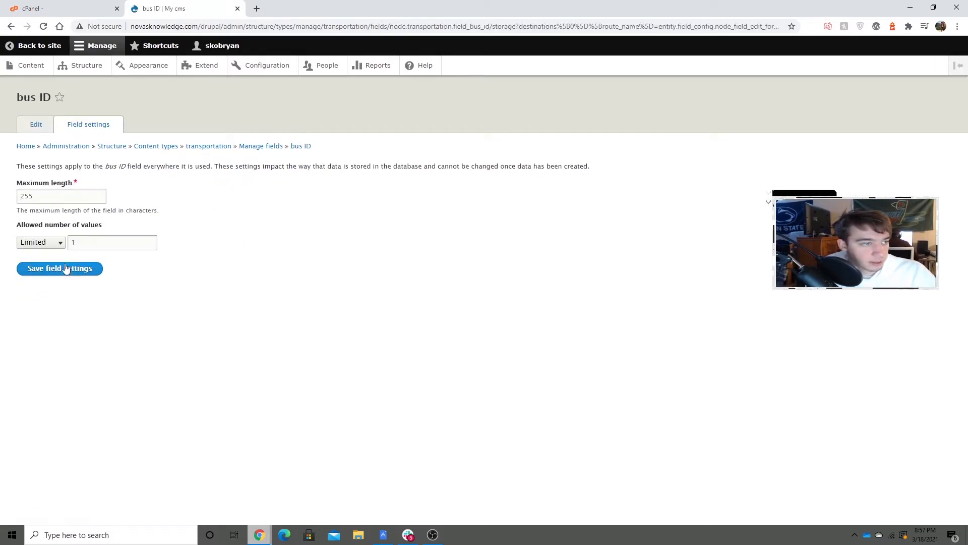
# - Allow unlimited values for the bus ID field, make it required, and save its settings
pyautogui.click(63, 243)
pyautogui.click(59, 263)
pyautogui.click(52, 265)
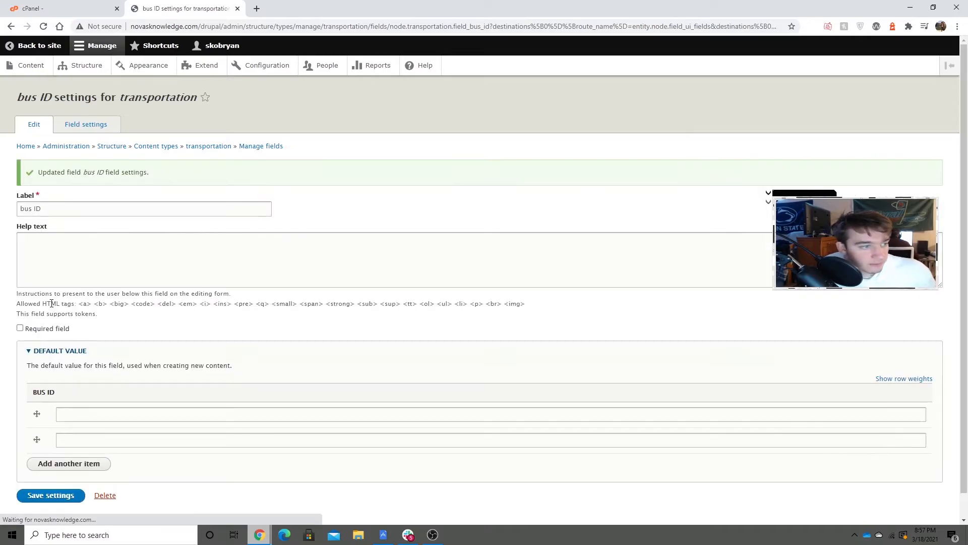
pyautogui.scroll(-1, 101, 302)
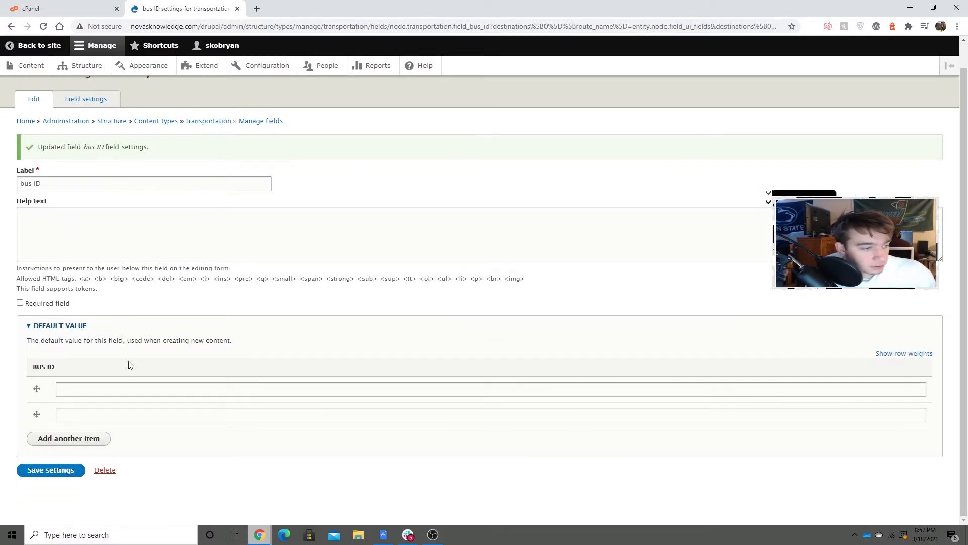
pyautogui.click(20, 303)
pyautogui.click(69, 470)
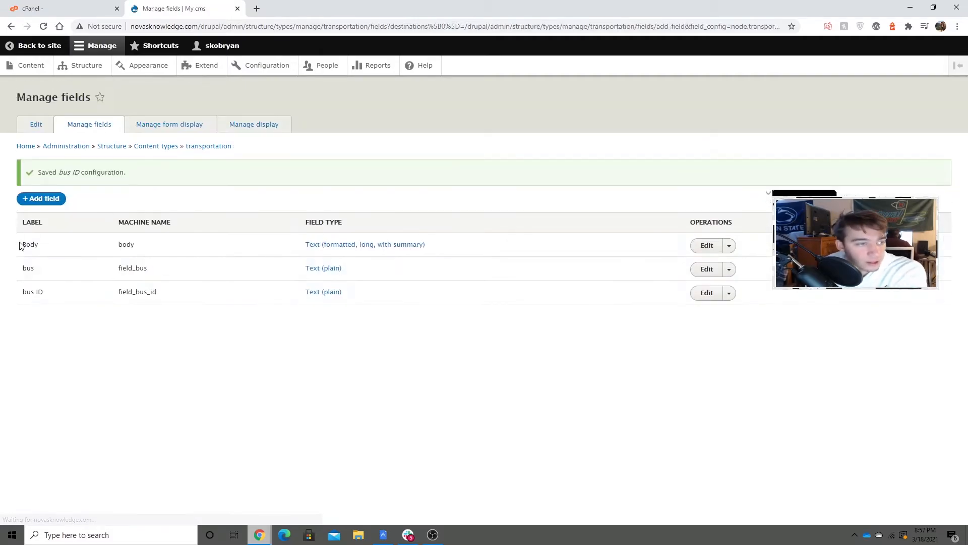
# - Look through the site's content list and start a new content item of the transportation type
pyautogui.click(25, 65)
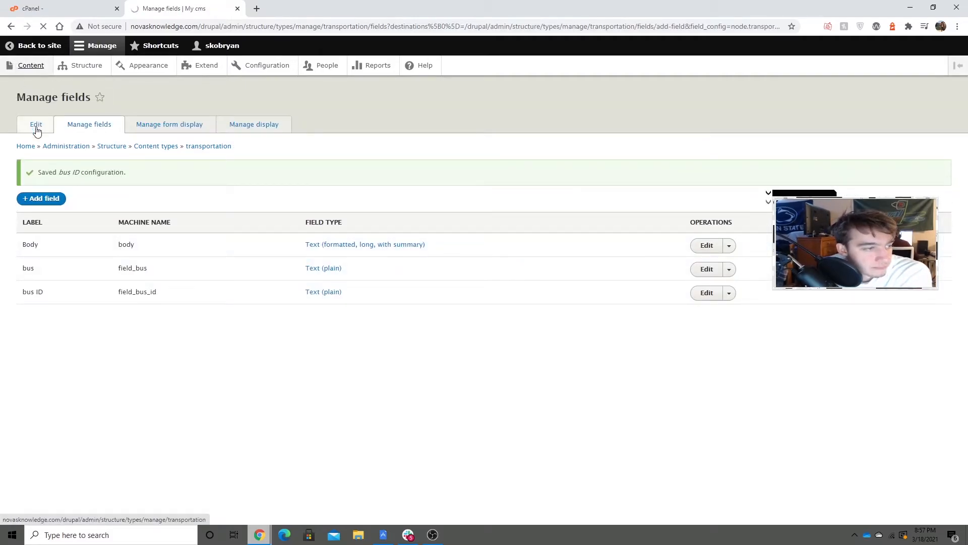
pyautogui.scroll(-5, 174, 311)
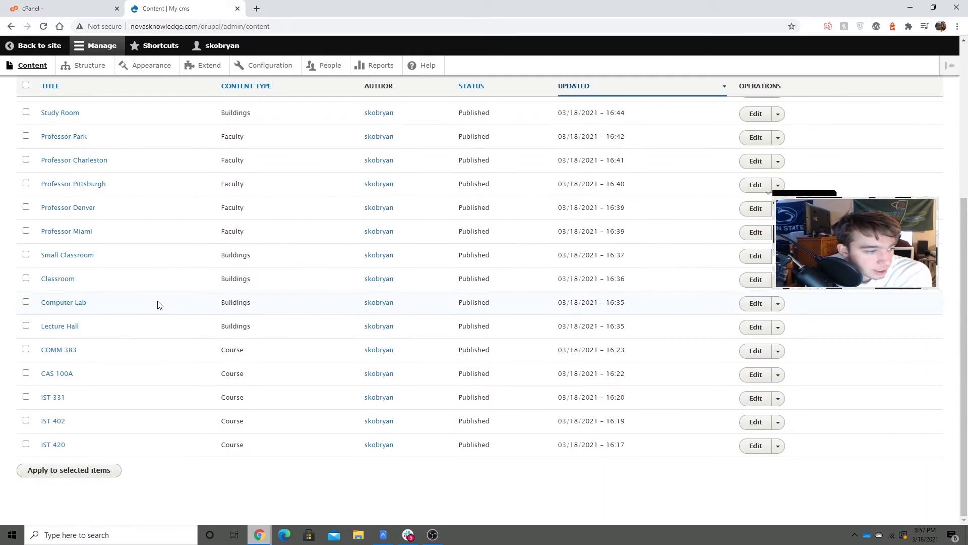
pyautogui.scroll(5, 158, 305)
pyautogui.scroll(-3, 137, 320)
pyautogui.scroll(-1, 83, 399)
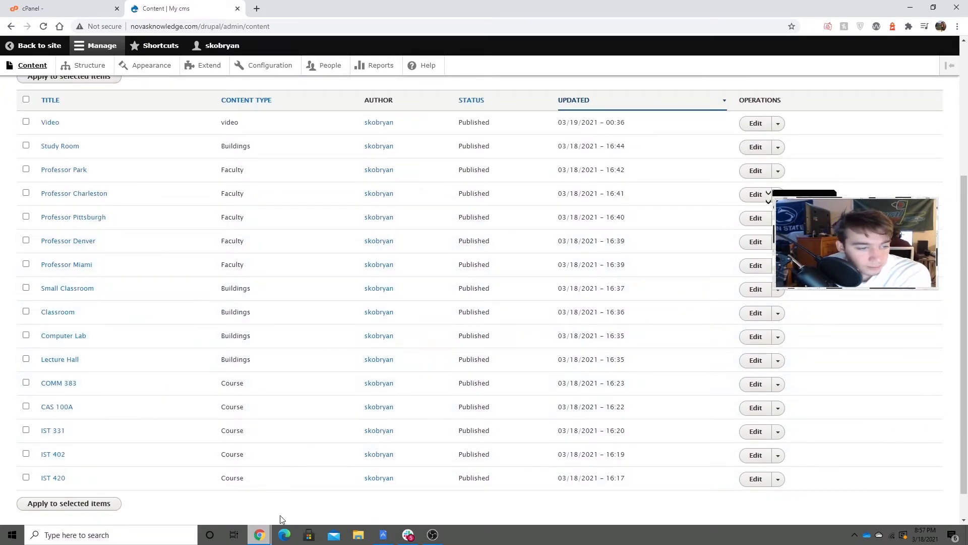
pyautogui.scroll(4, 121, 456)
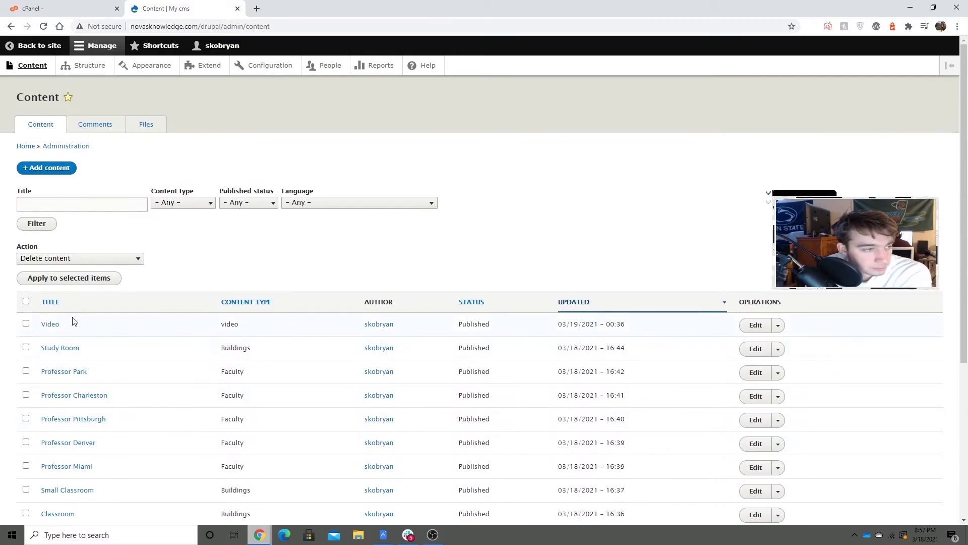
pyautogui.click(61, 169)
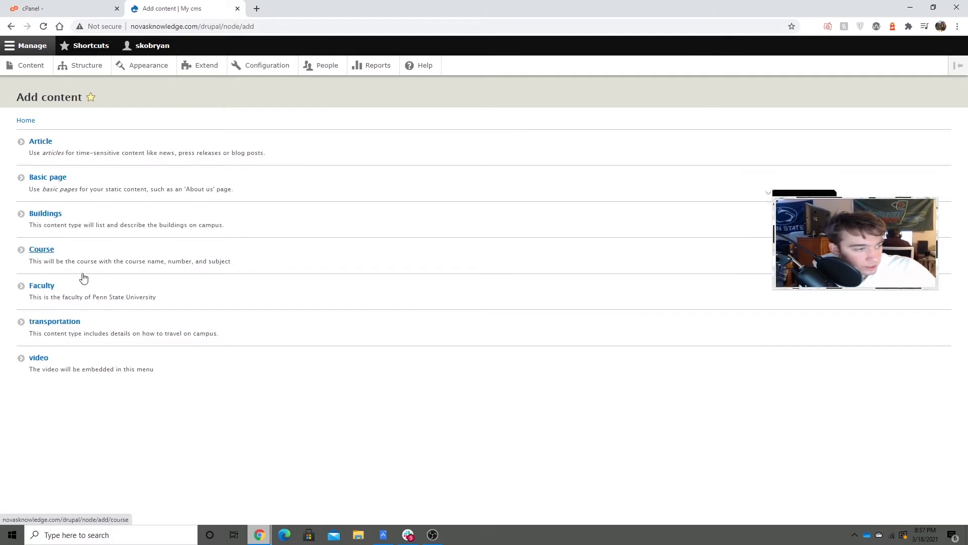
pyautogui.click(56, 325)
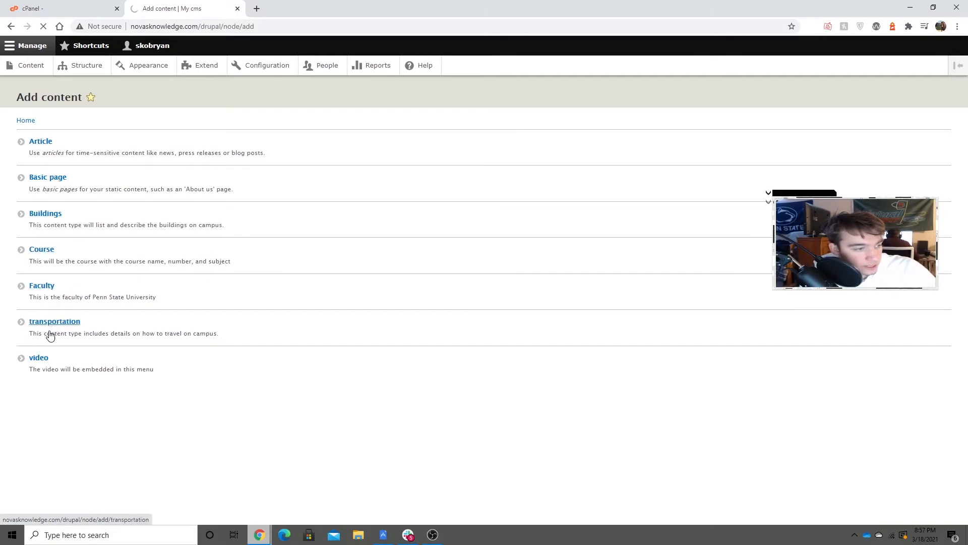
# - Title the transportation item "Blue Loop", enter "State college bus" as bus and "1234" as bus ID, and save it
pyautogui.click(62, 153)
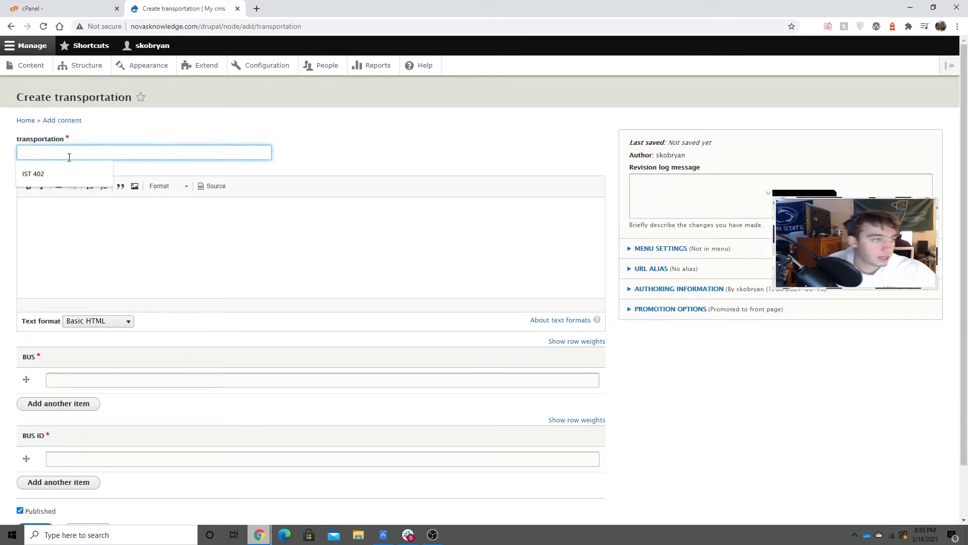
pyautogui.write('Bl')
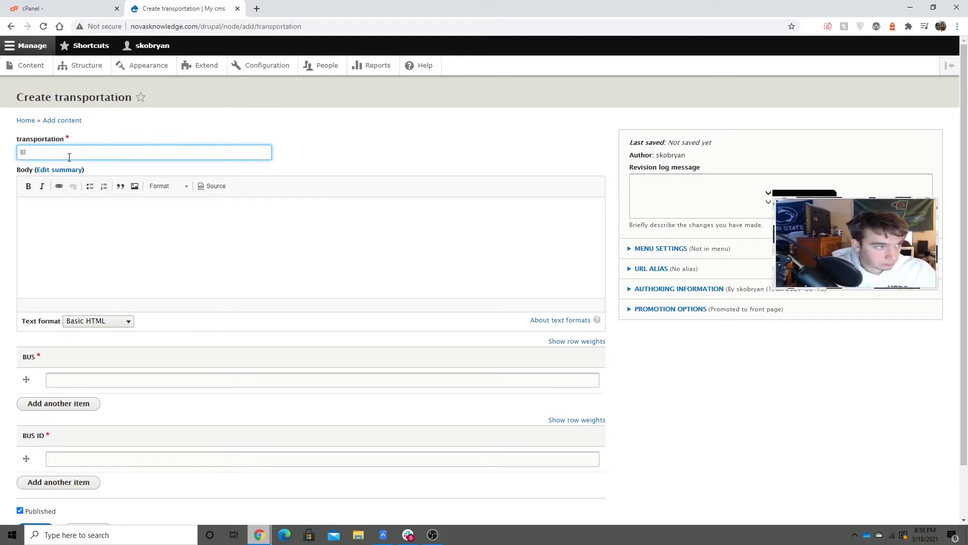
pyautogui.write('ke Loop')
pyautogui.scroll(-1, 89, 342)
pyautogui.click(90, 325)
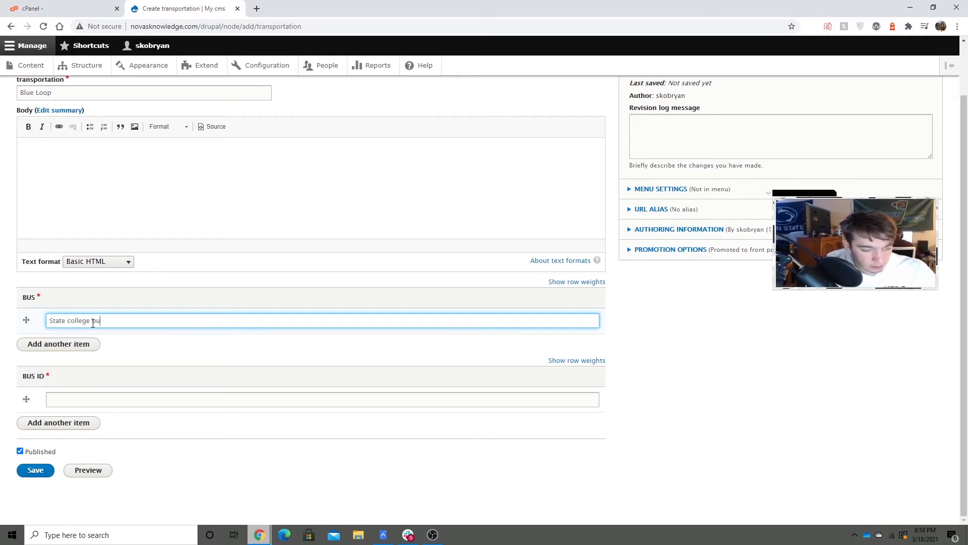
pyautogui.click(146, 403)
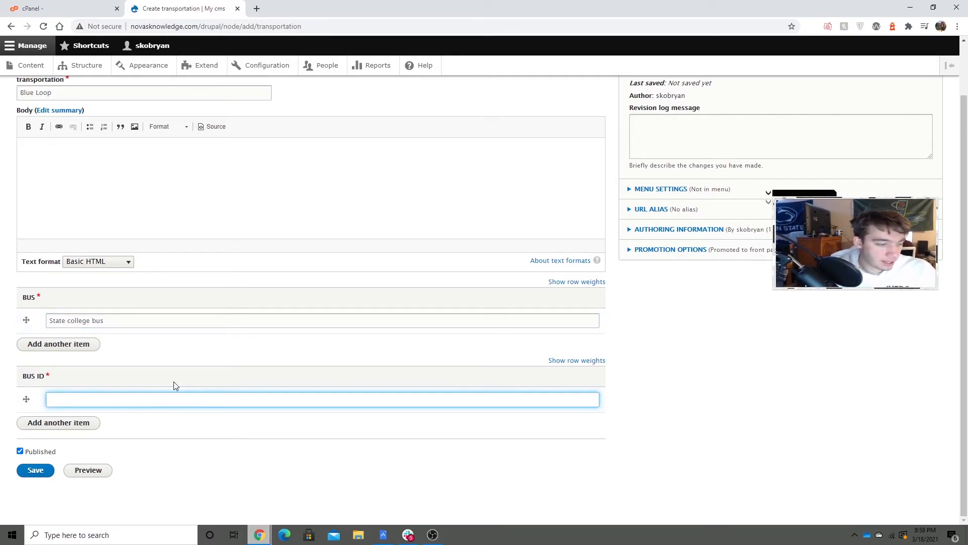
pyautogui.write('1234')
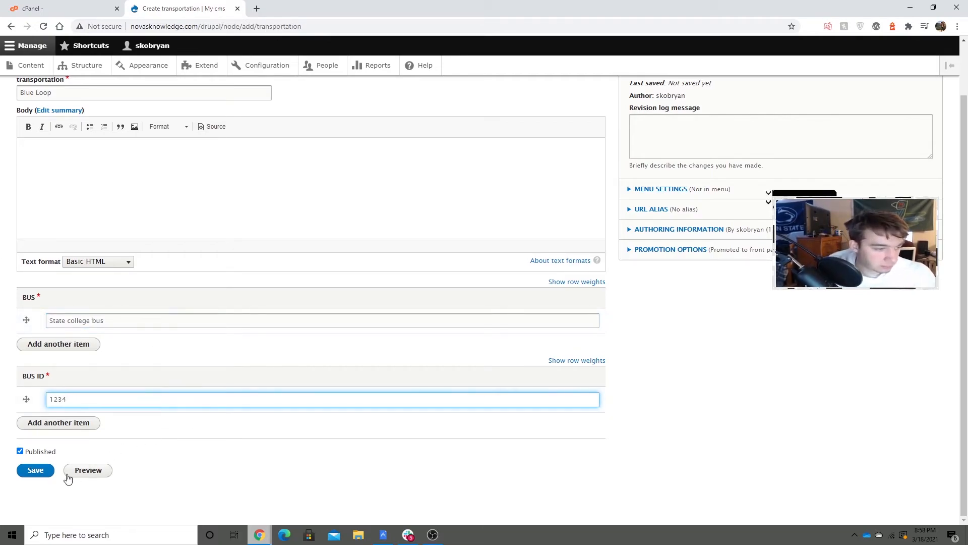
pyautogui.click(40, 474)
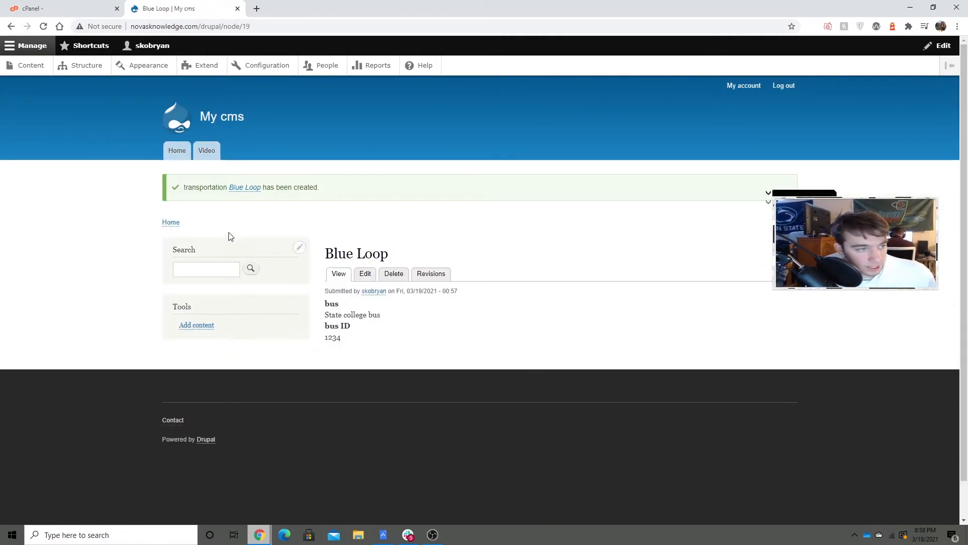
# - Open the Blue Loop entry from the site's home page and examine its bus and bus ID fields
pyautogui.click(182, 151)
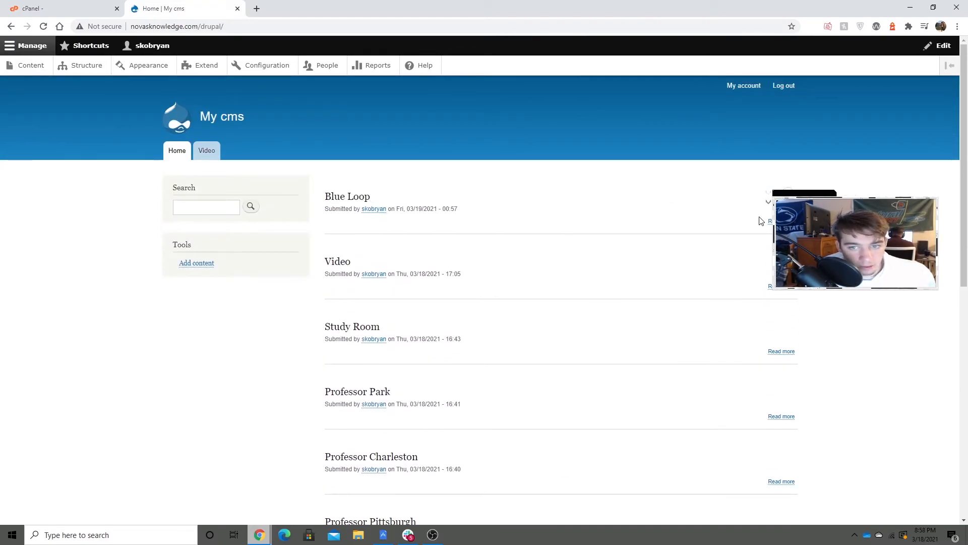
pyautogui.click(769, 222)
pyautogui.moveTo(396, 294); pyautogui.dragTo(364, 296)
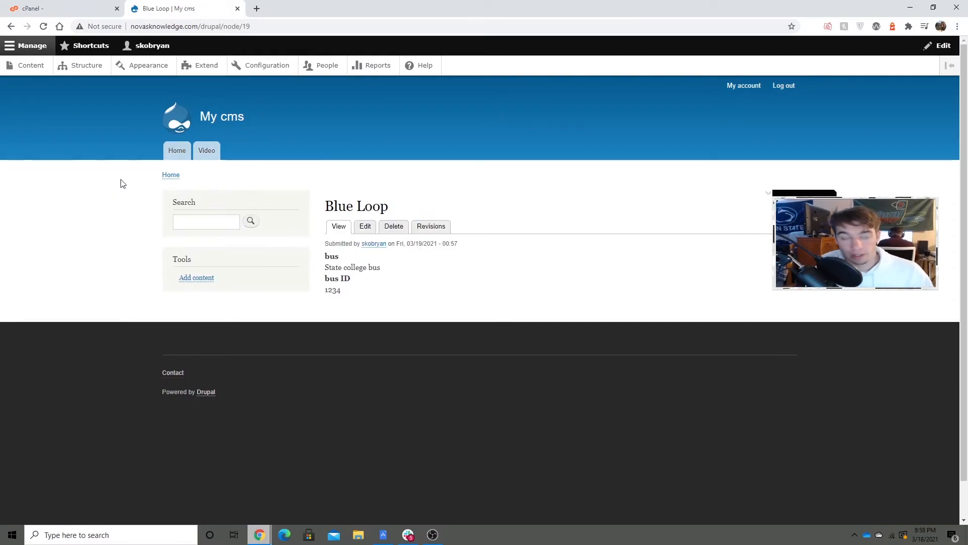
# - Return to the home page, open the Study Room entry, and examine its building, room and course fields
pyautogui.click(11, 27)
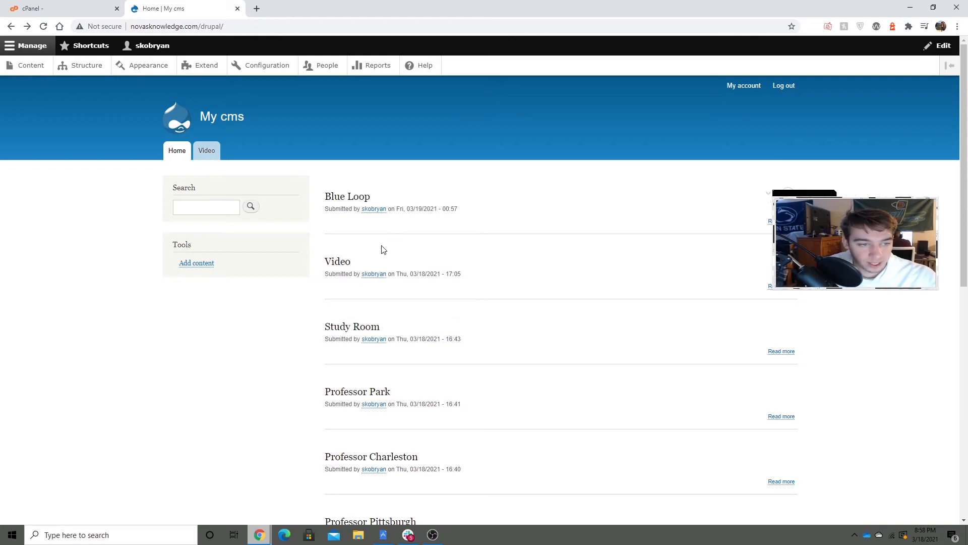
pyautogui.click(353, 328)
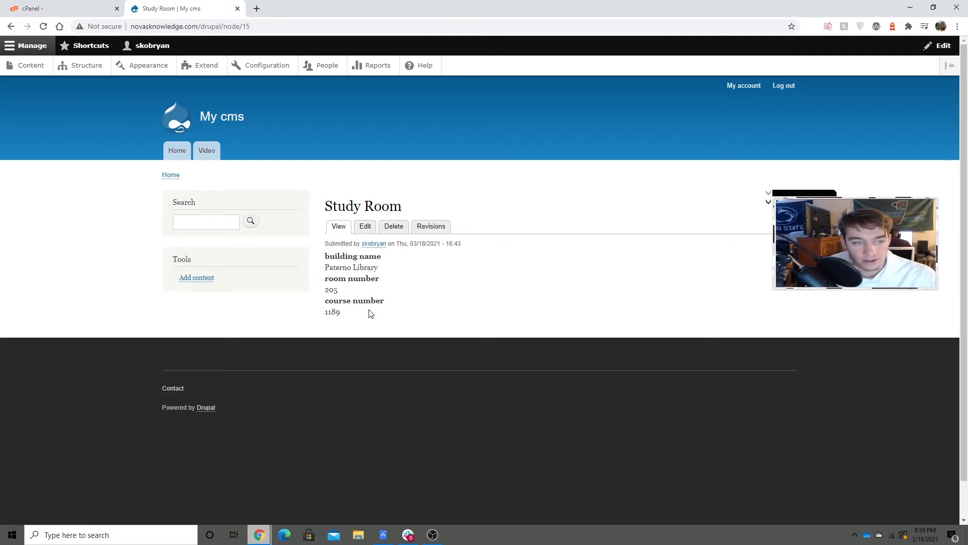
pyautogui.moveTo(368, 313); pyautogui.dragTo(324, 253)
pyautogui.click(424, 279)
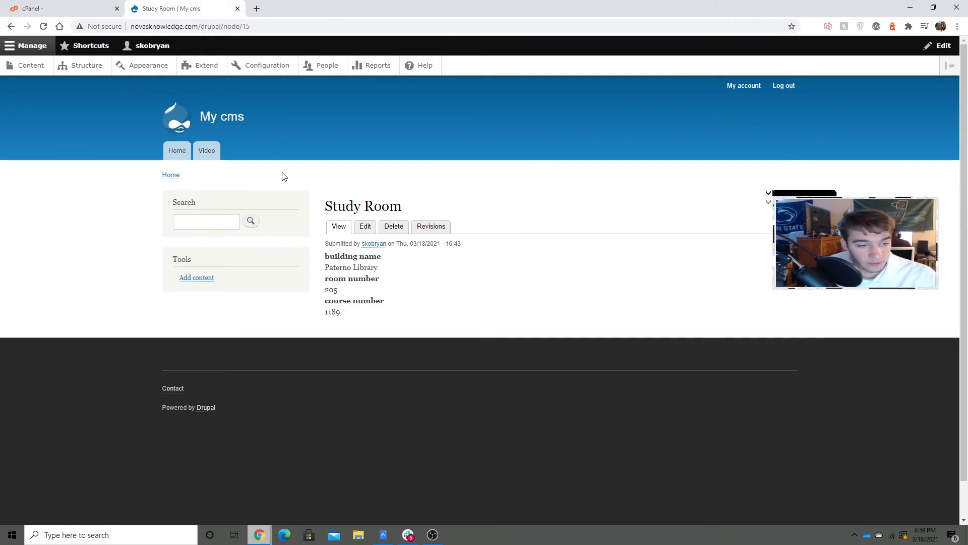
# - Check the Study Room entry's course number and go to the second page of the home page's content listing
pyautogui.moveTo(353, 315); pyautogui.dragTo(333, 312)
pyautogui.click(350, 320)
pyautogui.click(10, 26)
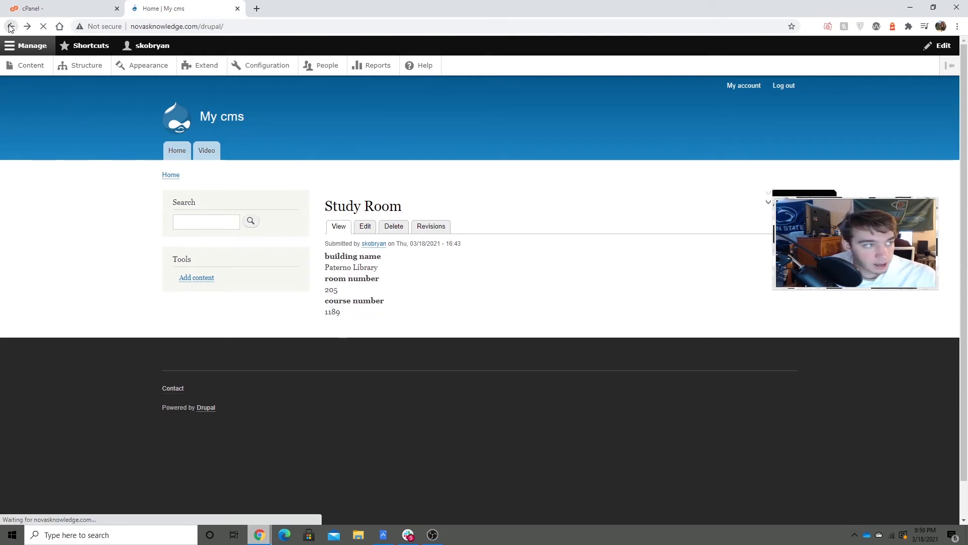
pyautogui.scroll(-9, 303, 309)
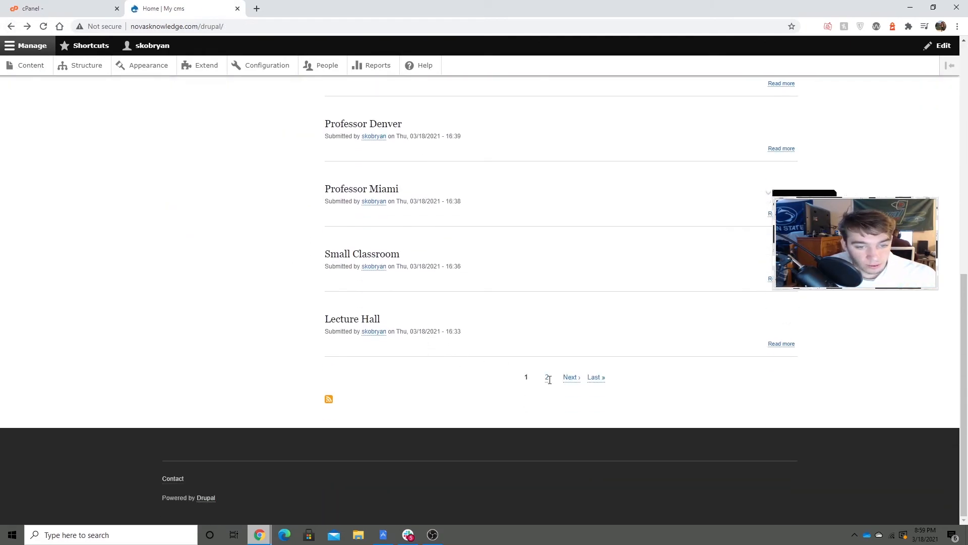
pyautogui.click(573, 382)
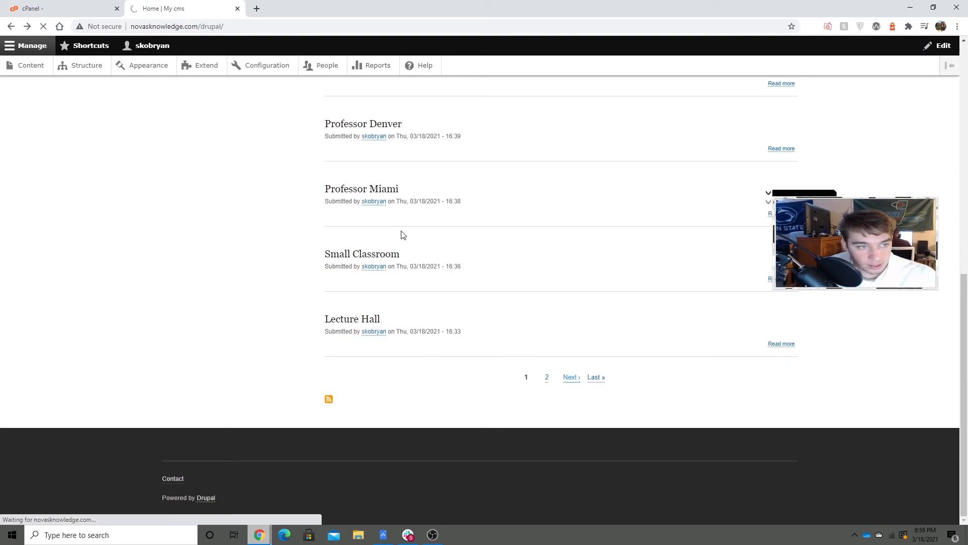
# - Review the classroom and course entries on the second page, including IST 331, and return to the first page of the listing
pyautogui.scroll(-5, 368, 313)
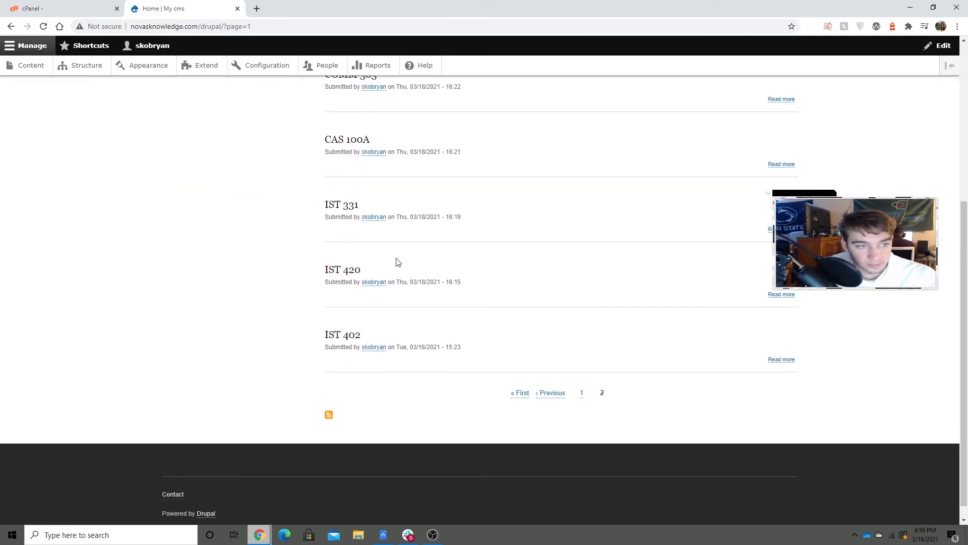
pyautogui.scroll(2, 374, 205)
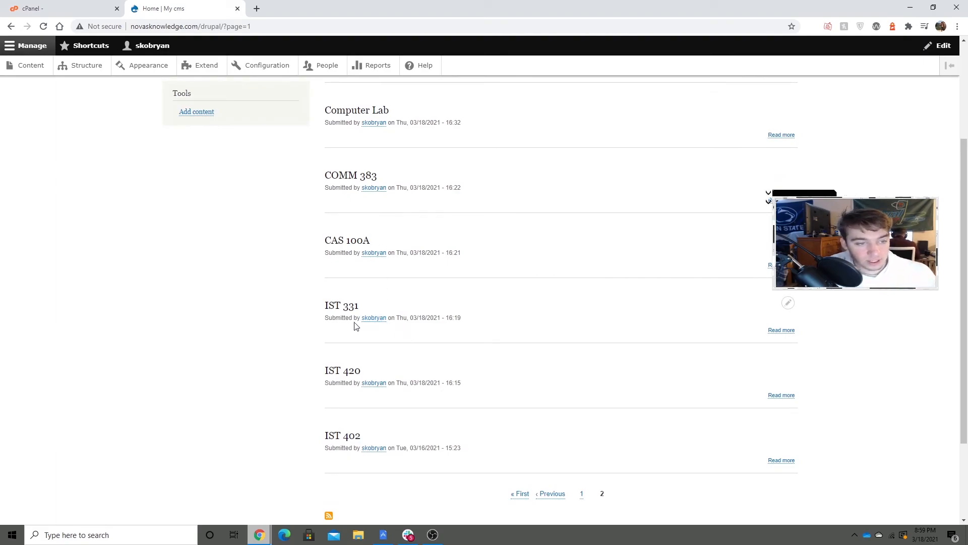
pyautogui.moveTo(318, 309); pyautogui.dragTo(357, 309)
pyautogui.click(373, 311)
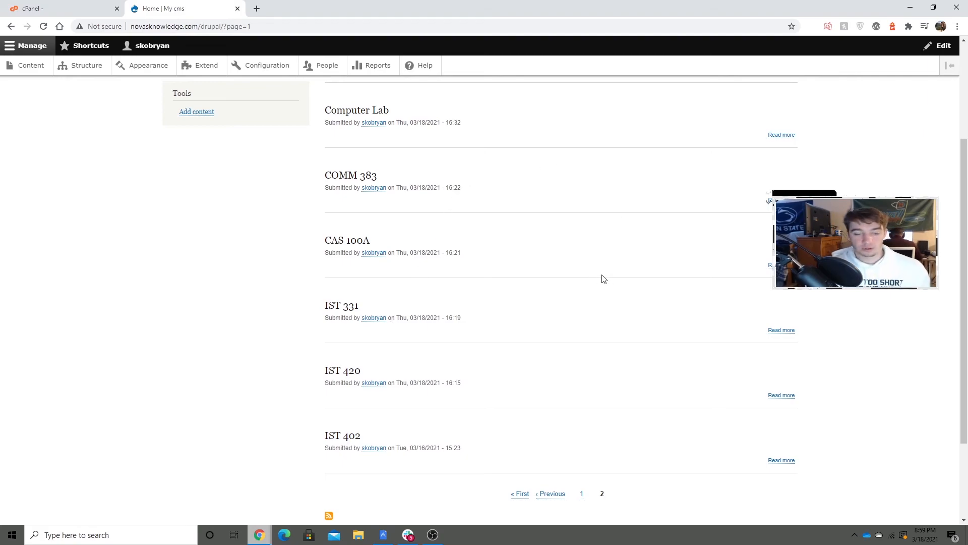
pyautogui.scroll(3, 554, 383)
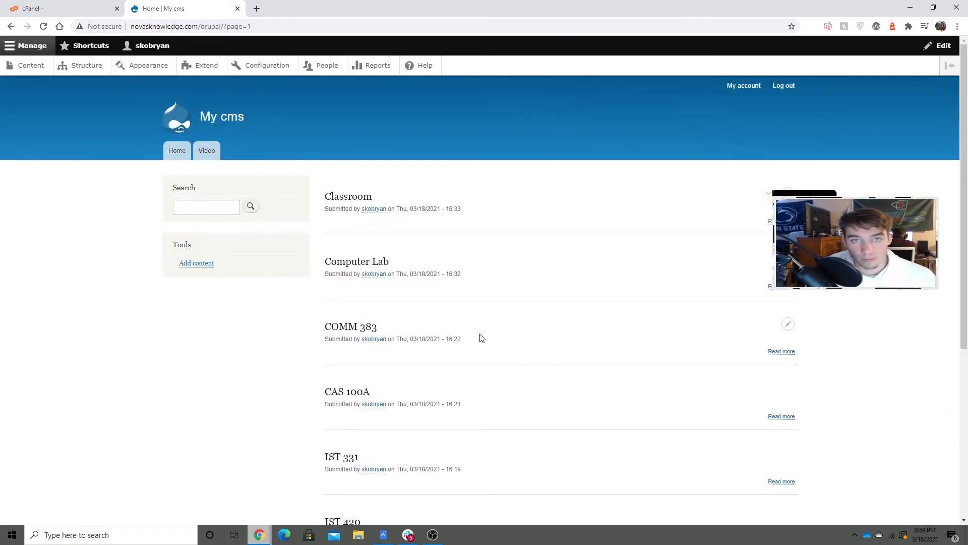
pyautogui.scroll(-5, 482, 339)
pyautogui.click(524, 396)
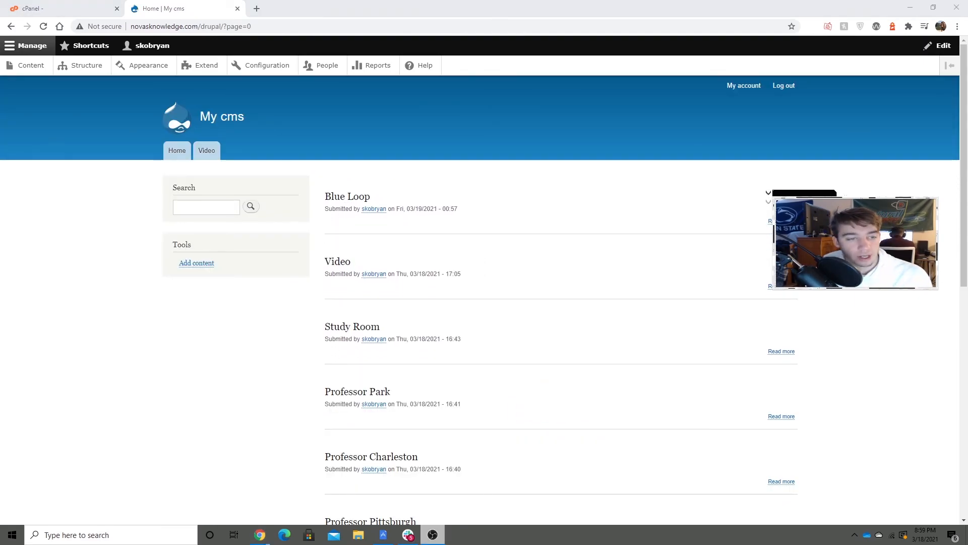